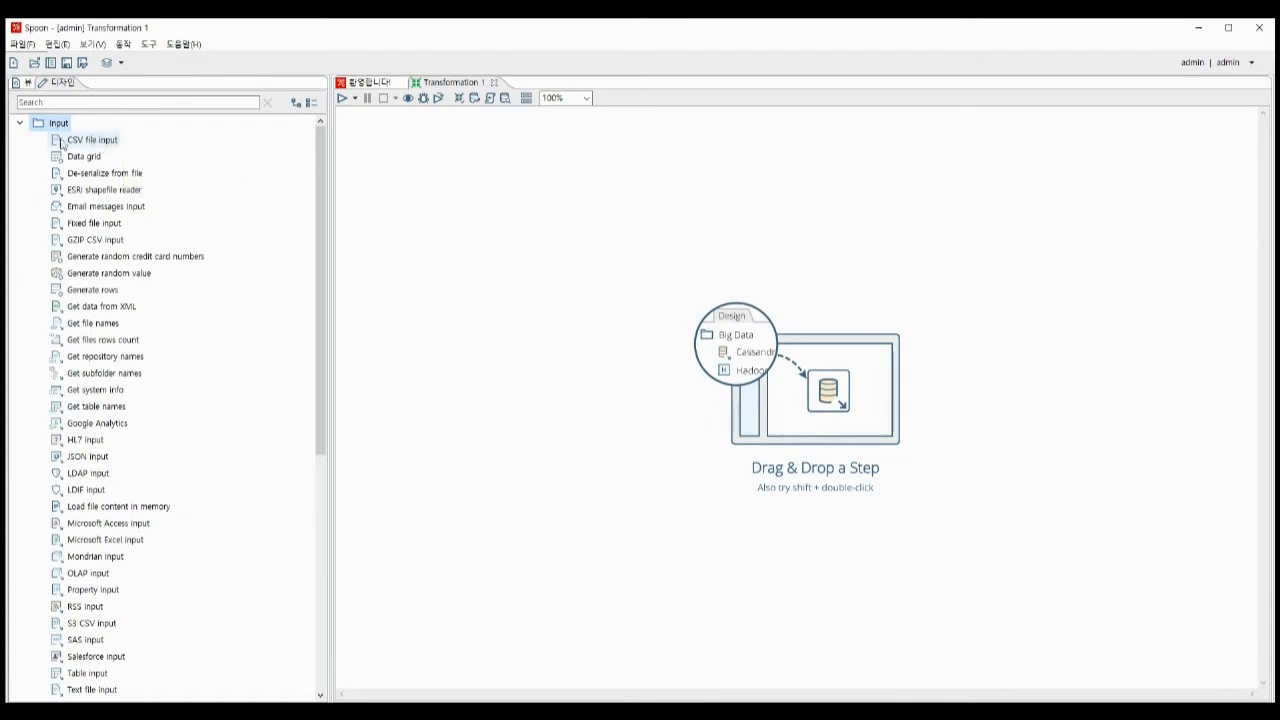
# Add a CSV file input step and, beside it, a Microsoft Excel output step to the empty transformation
pyautogui.moveTo(107, 145); pyautogui.dragTo(443, 205)
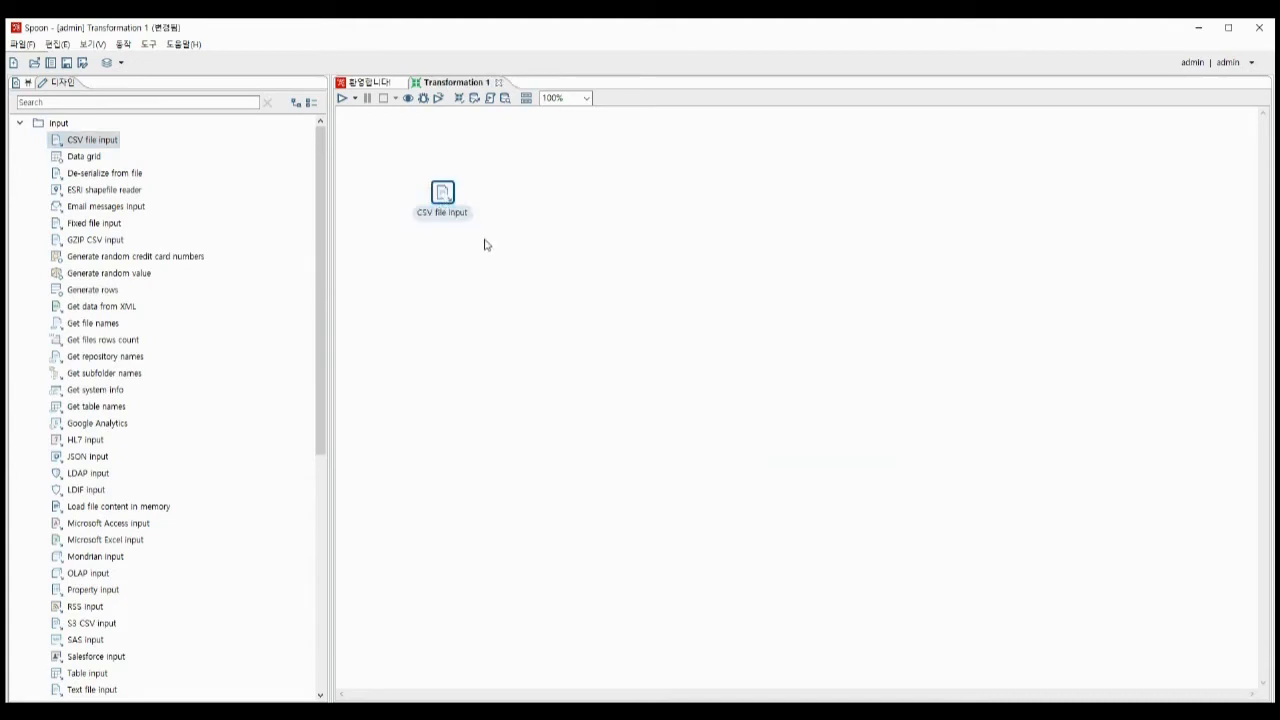
pyautogui.click(311, 102)
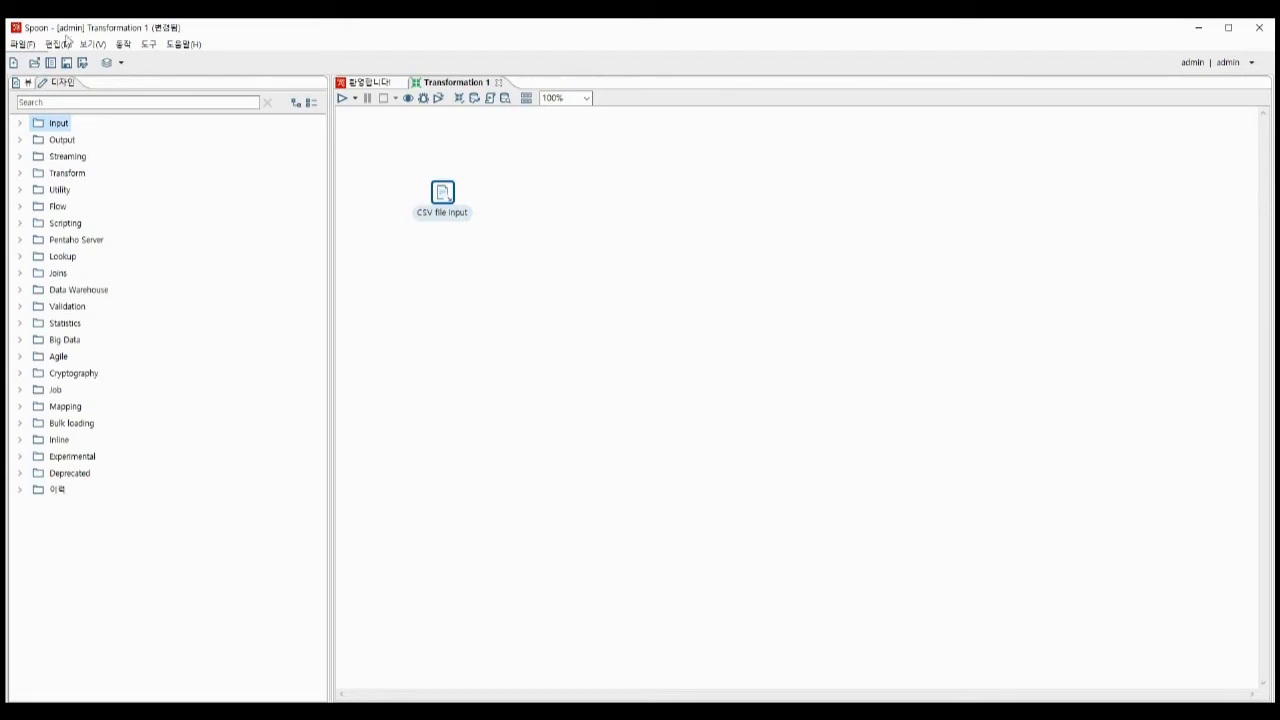
pyautogui.click(20, 140)
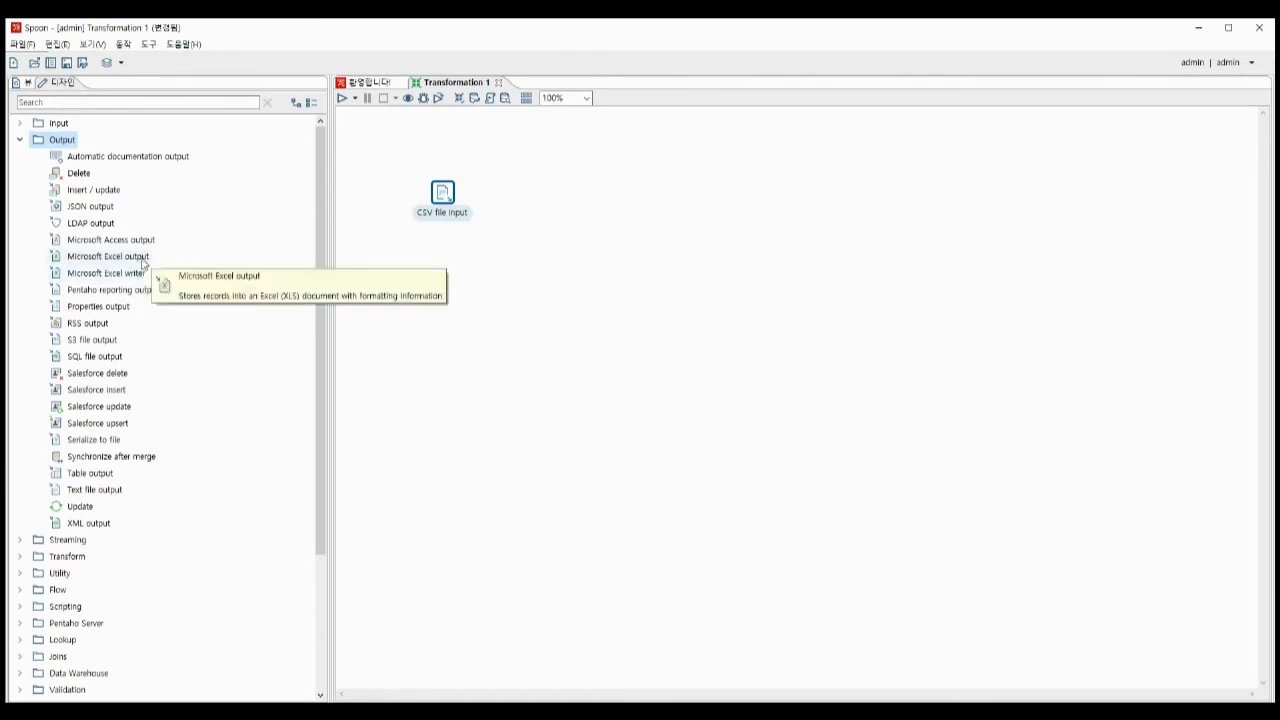
pyautogui.moveTo(142, 262); pyautogui.dragTo(563, 203)
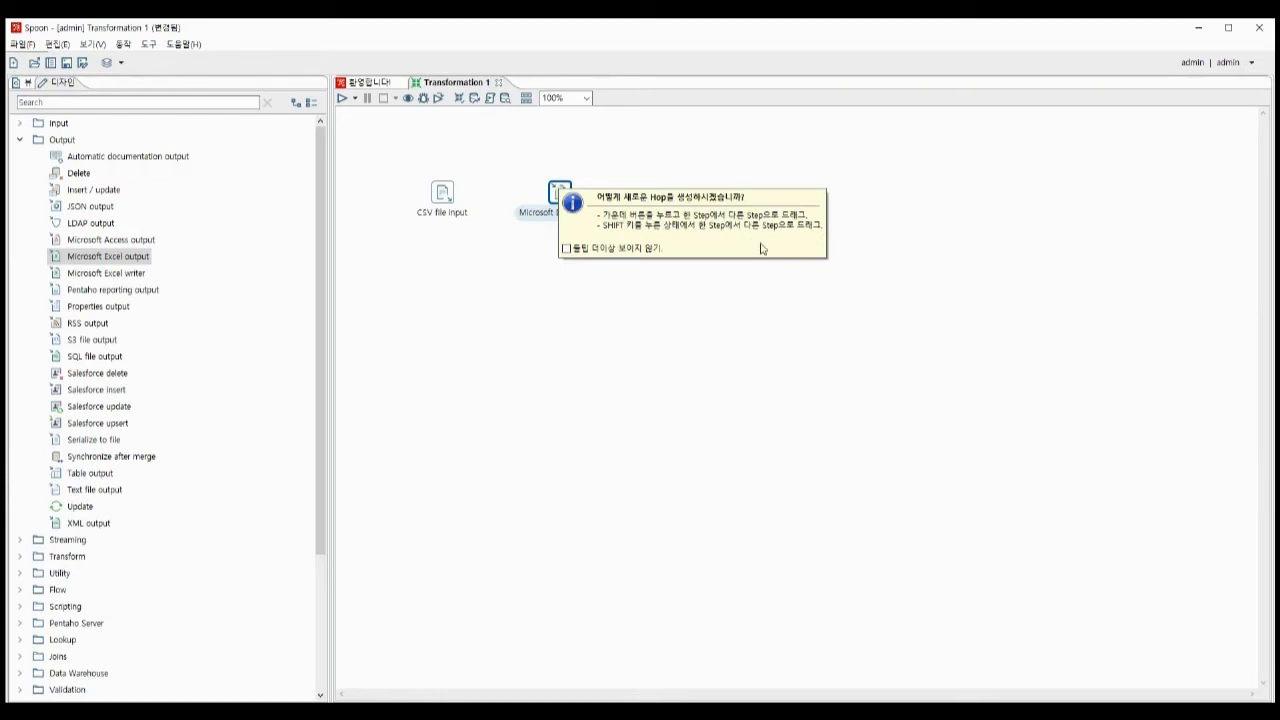
pyautogui.click(497, 285)
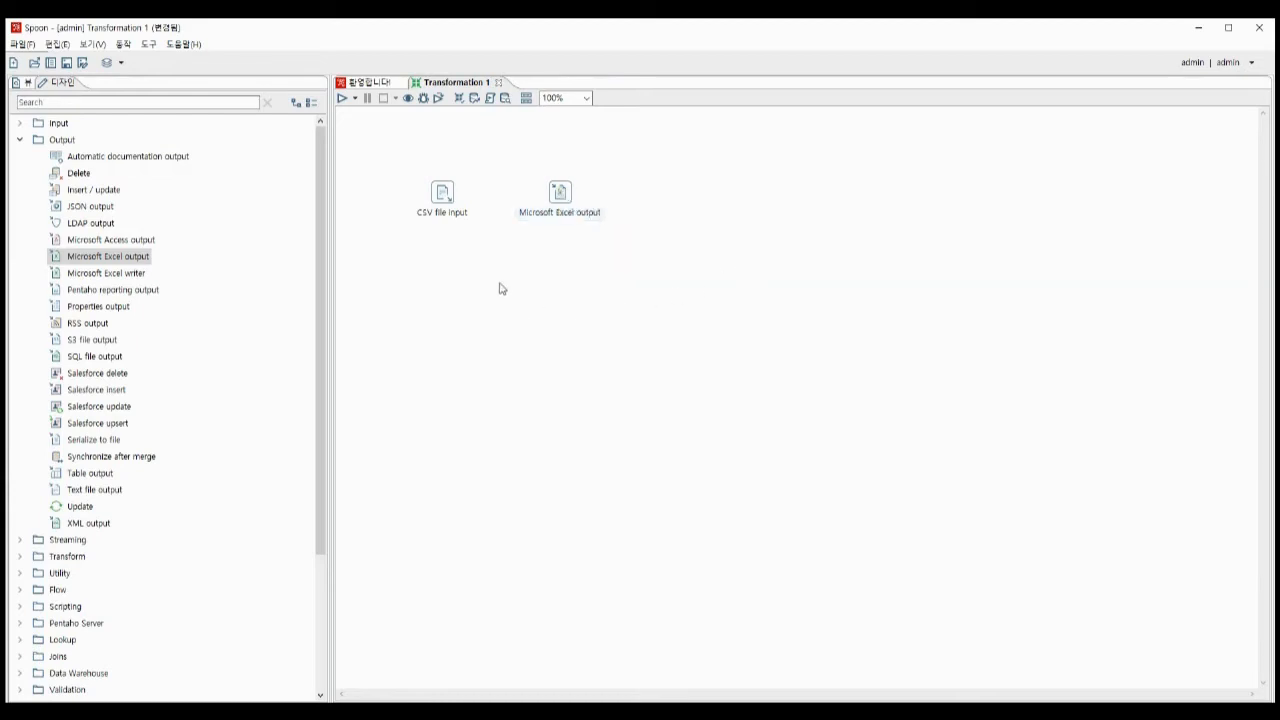
# Connect CSV file input to Microsoft Excel output with a main-output hop, and move the Excel step slightly closer
pyautogui.moveTo(444, 198)
pyautogui.click(459, 235)
pyautogui.click(559, 193)
pyautogui.moveTo(559, 195)
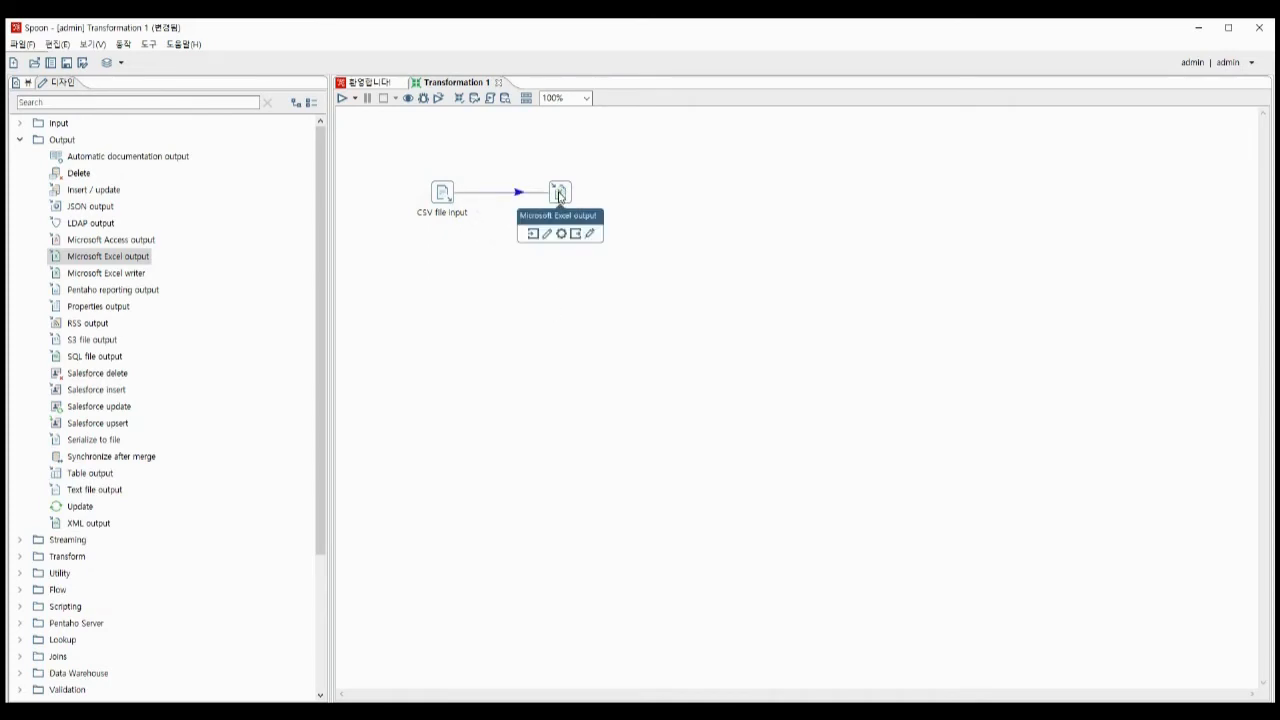
pyautogui.click(560, 194)
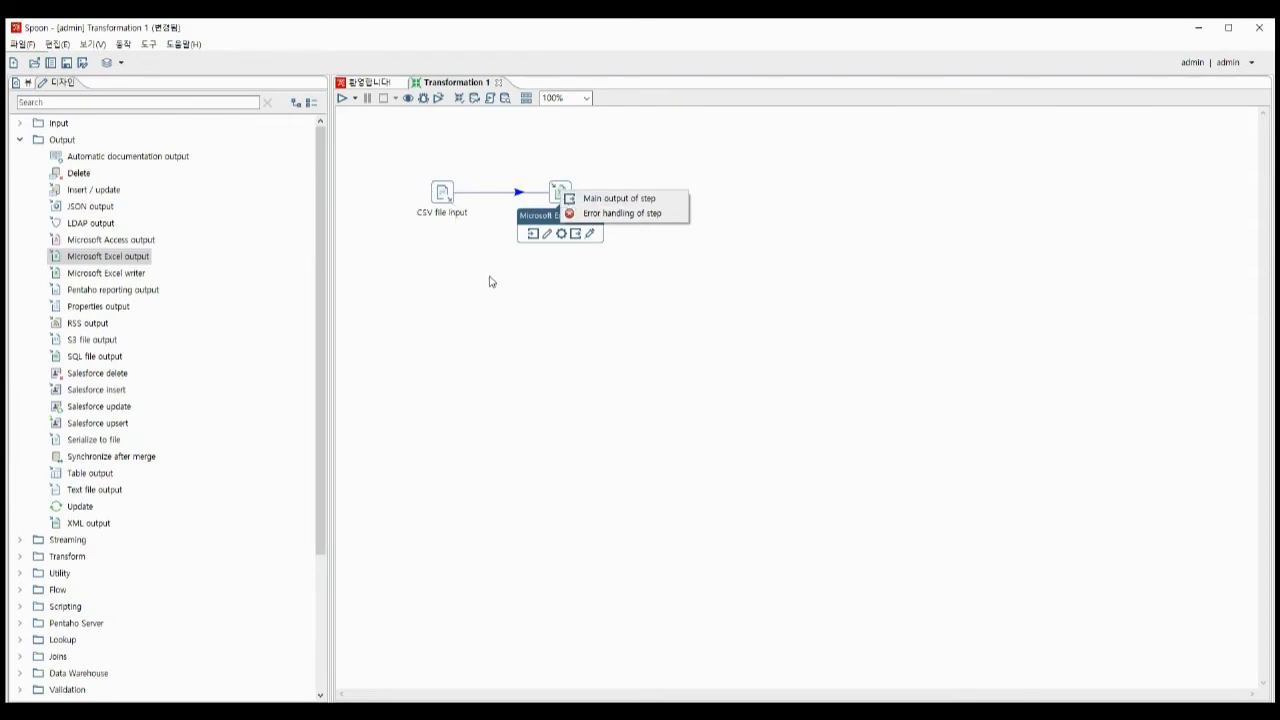
pyautogui.click(675, 204)
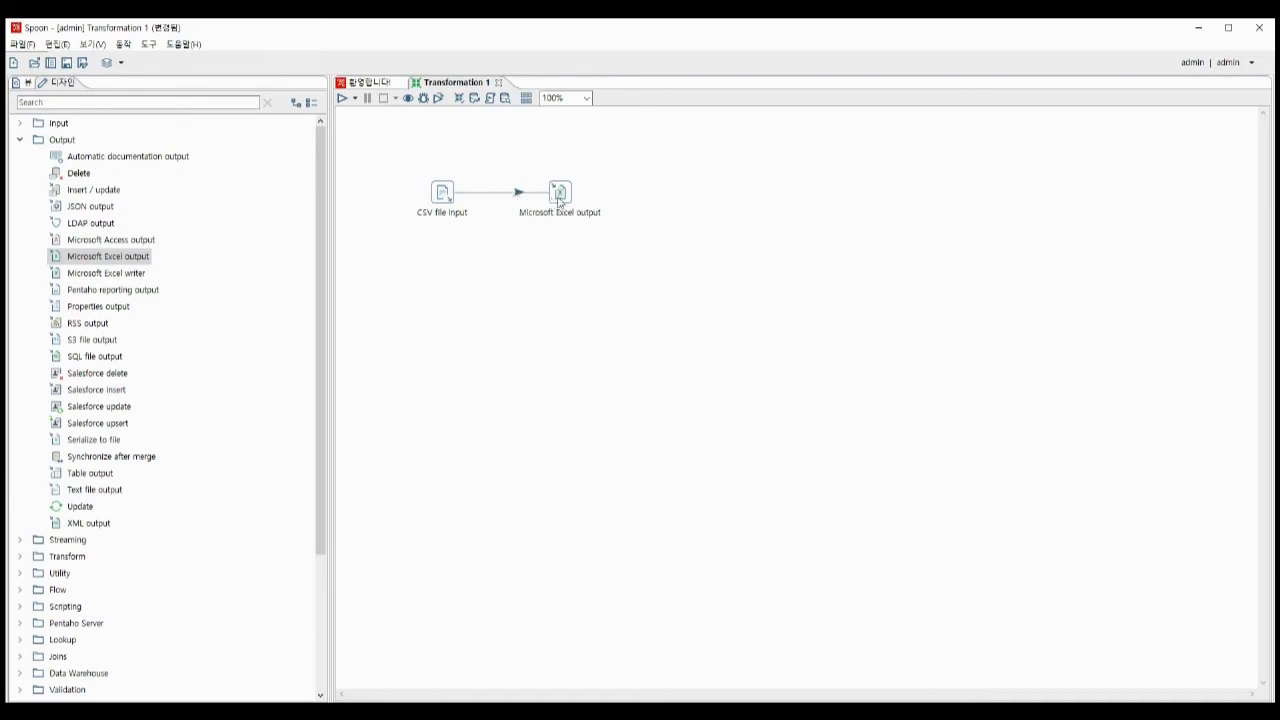
pyautogui.moveTo(562, 194)
pyautogui.mouseDown()
pyautogui.moveTo(401, 299)
pyautogui.moveTo(560, 223)
pyautogui.moveTo(451, 134)
pyautogui.moveTo(400, 211)
pyautogui.moveTo(410, 276)
pyautogui.moveTo(580, 222)
pyautogui.moveTo(549, 206)
pyautogui.moveTo(549, 191)
pyautogui.mouseUp()
pyautogui.click(533, 278)
pyautogui.rightClick(446, 197)
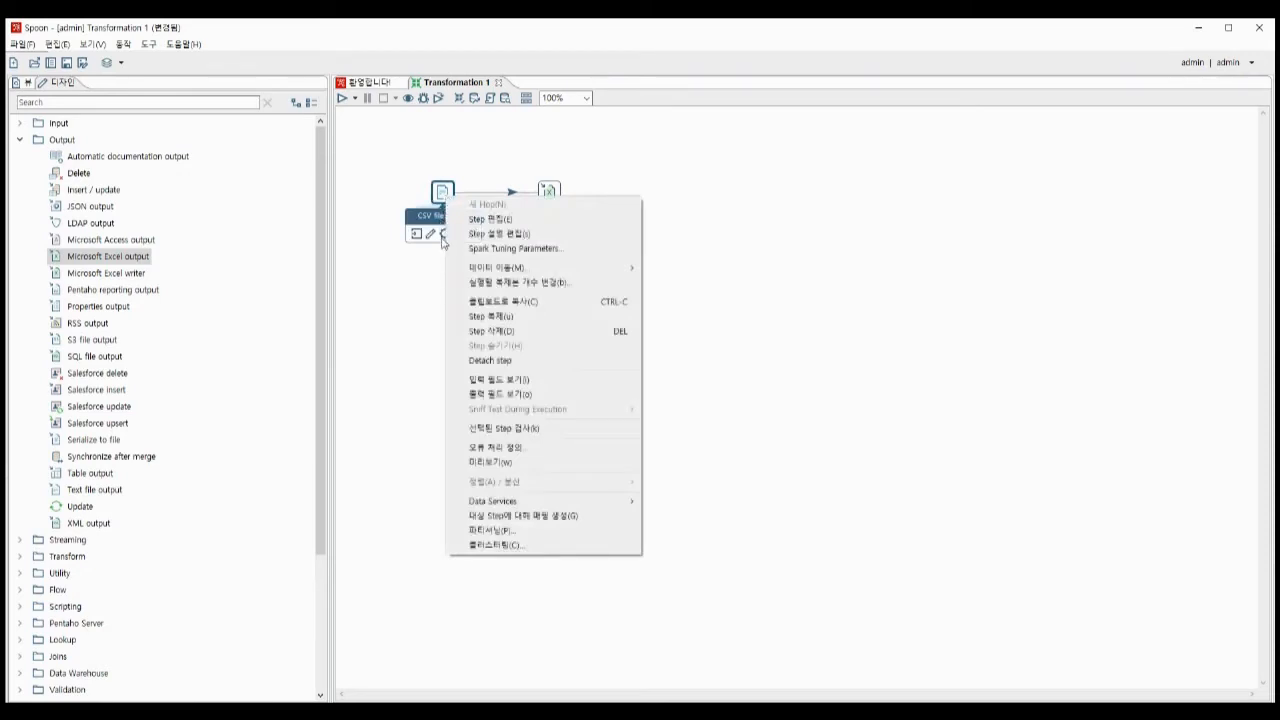
pyautogui.rightClick(444, 237)
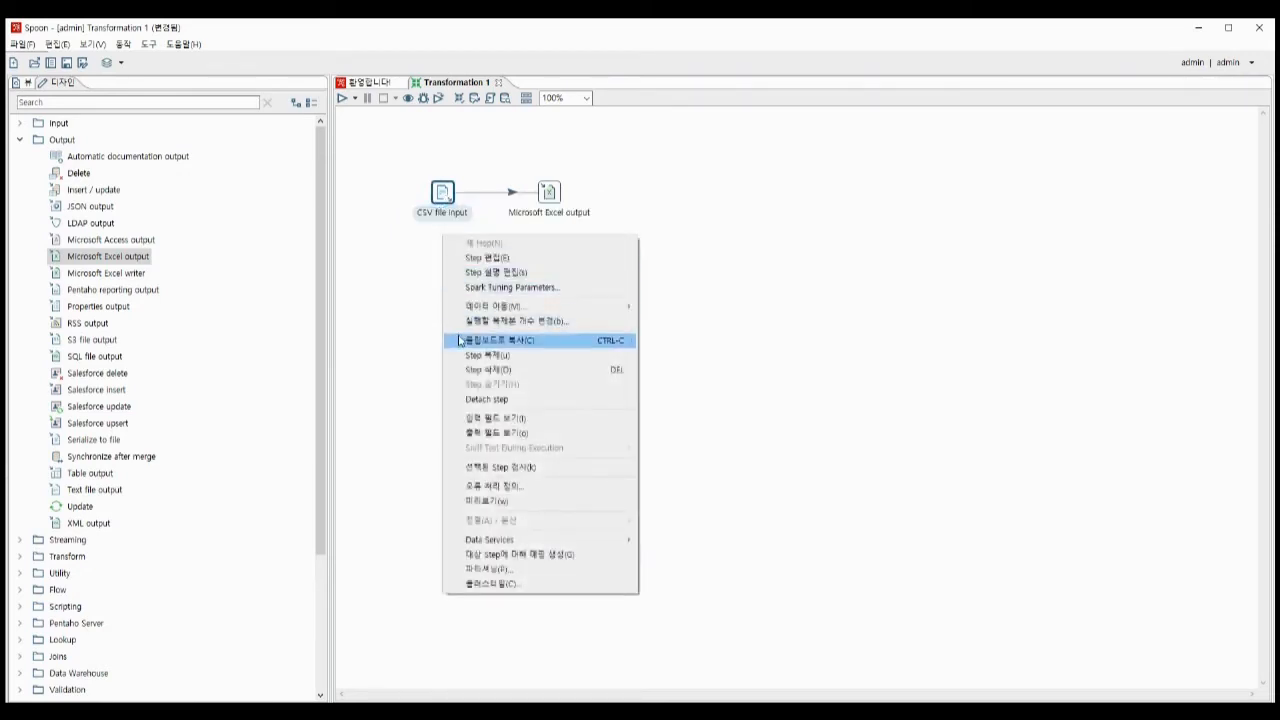
pyautogui.click(392, 224)
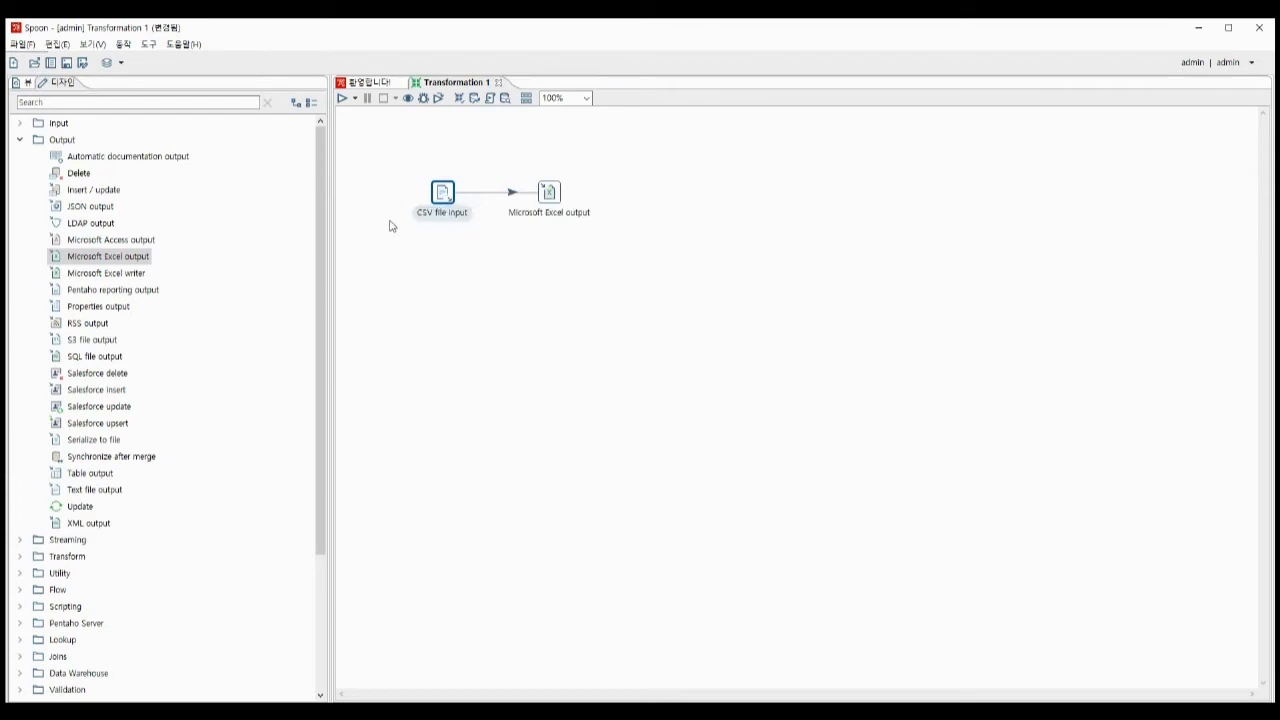
# Open the CSV file input step for editing and set its step name to getDatafromCsv
pyautogui.rightClick(447, 199)
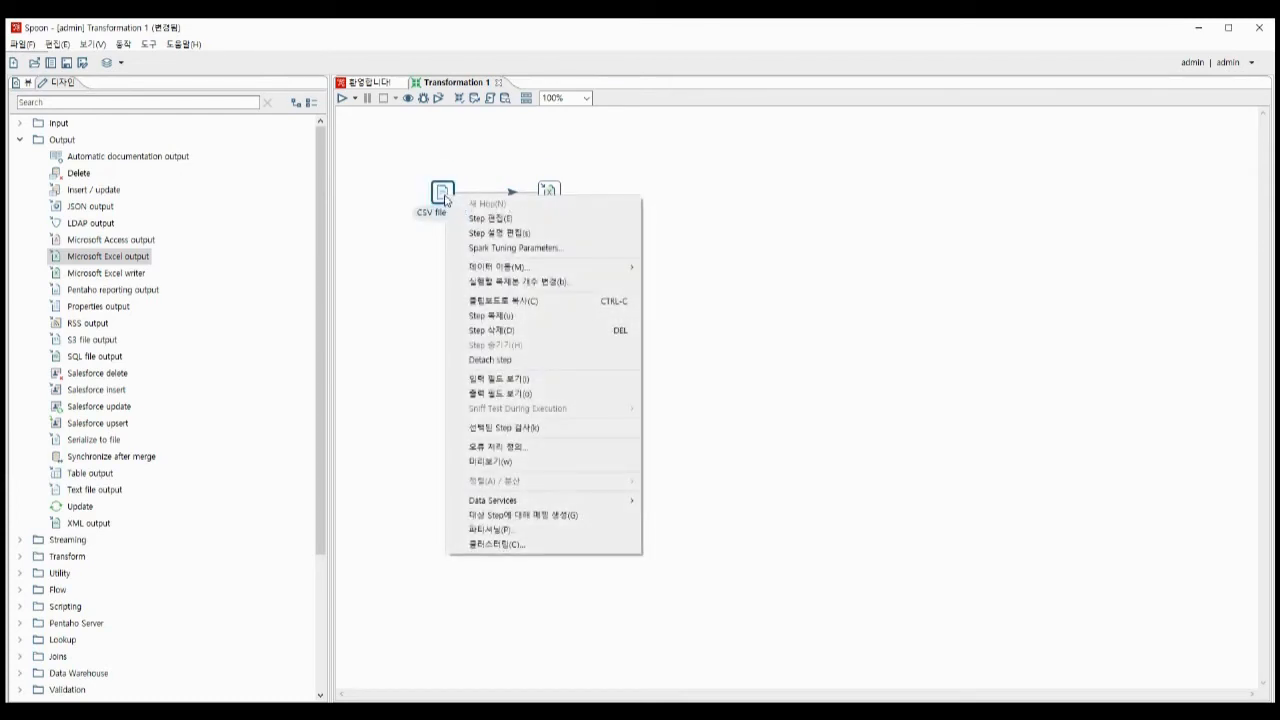
pyautogui.click(561, 219)
pyautogui.moveTo(546, 147); pyautogui.dragTo(759, 142)
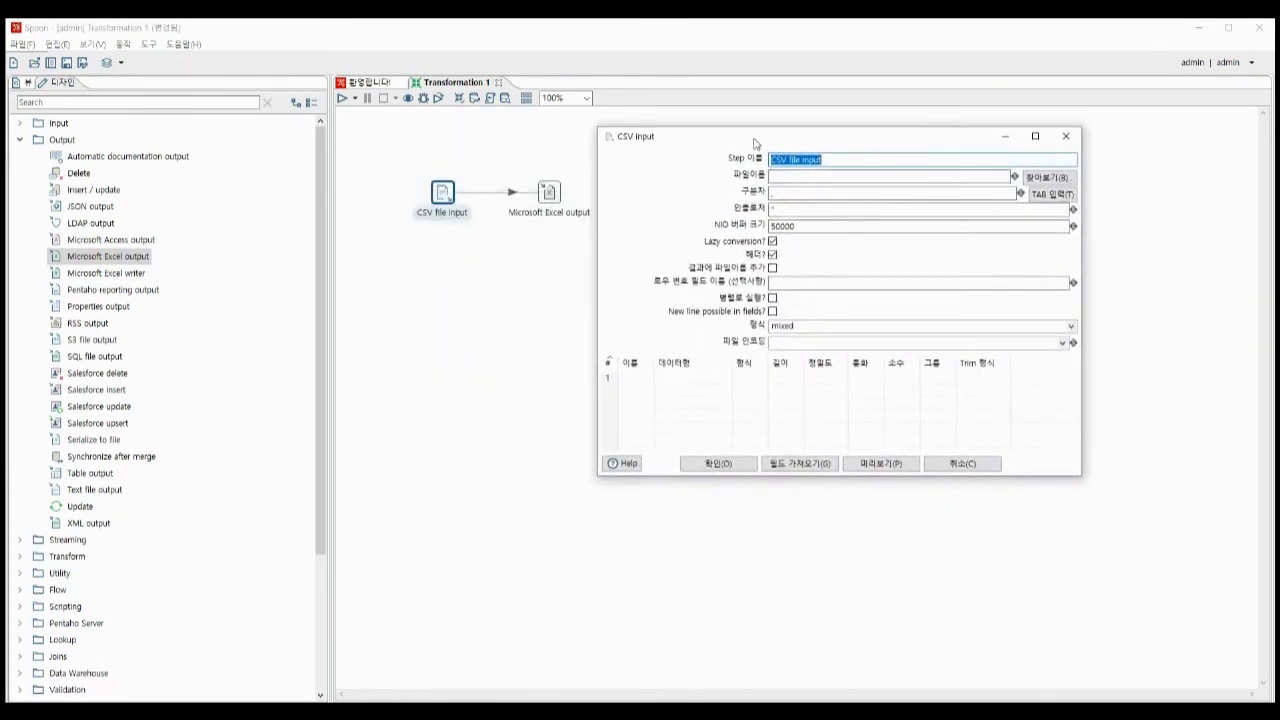
pyautogui.click(865, 159)
pyautogui.moveTo(843, 160); pyautogui.dragTo(727, 170)
pyautogui.press('BackSpace')
pyautogui.write('getDat')
# Set the input file to list.csv from the csvtoexcel folder on the OneDrive desktop (바탕 화면)
pyautogui.click(850, 177)
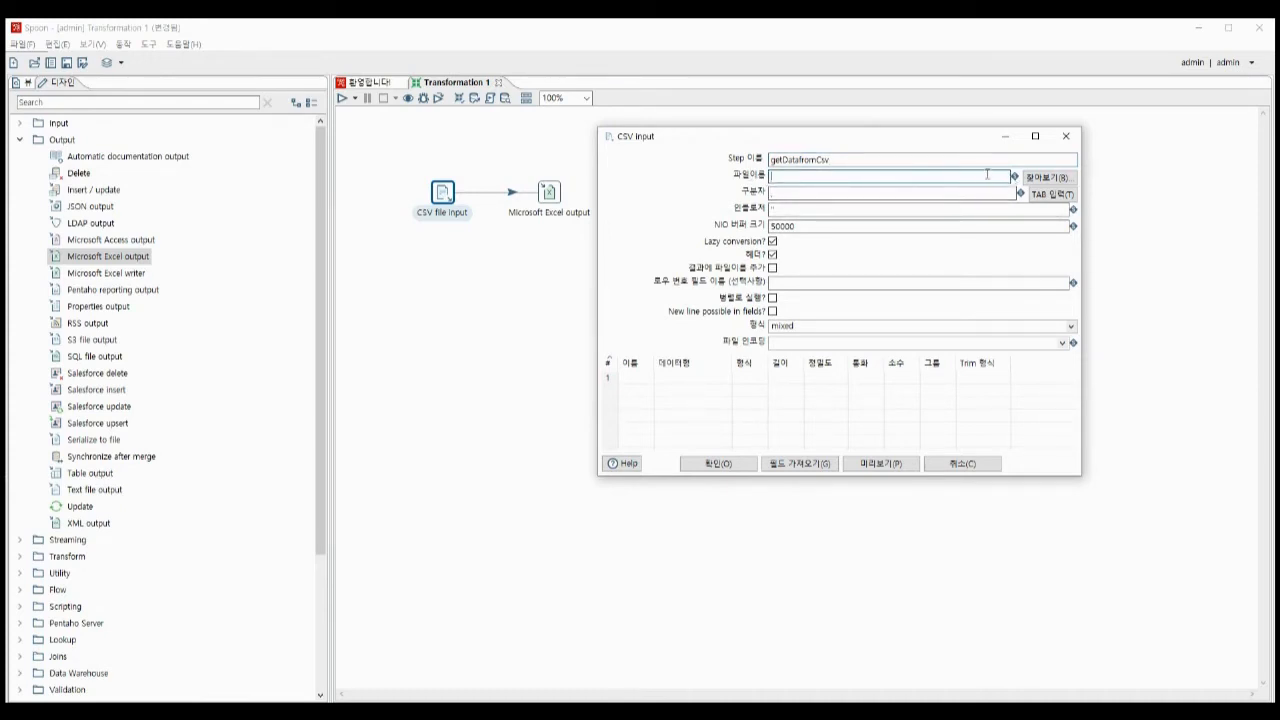
pyautogui.click(1064, 179)
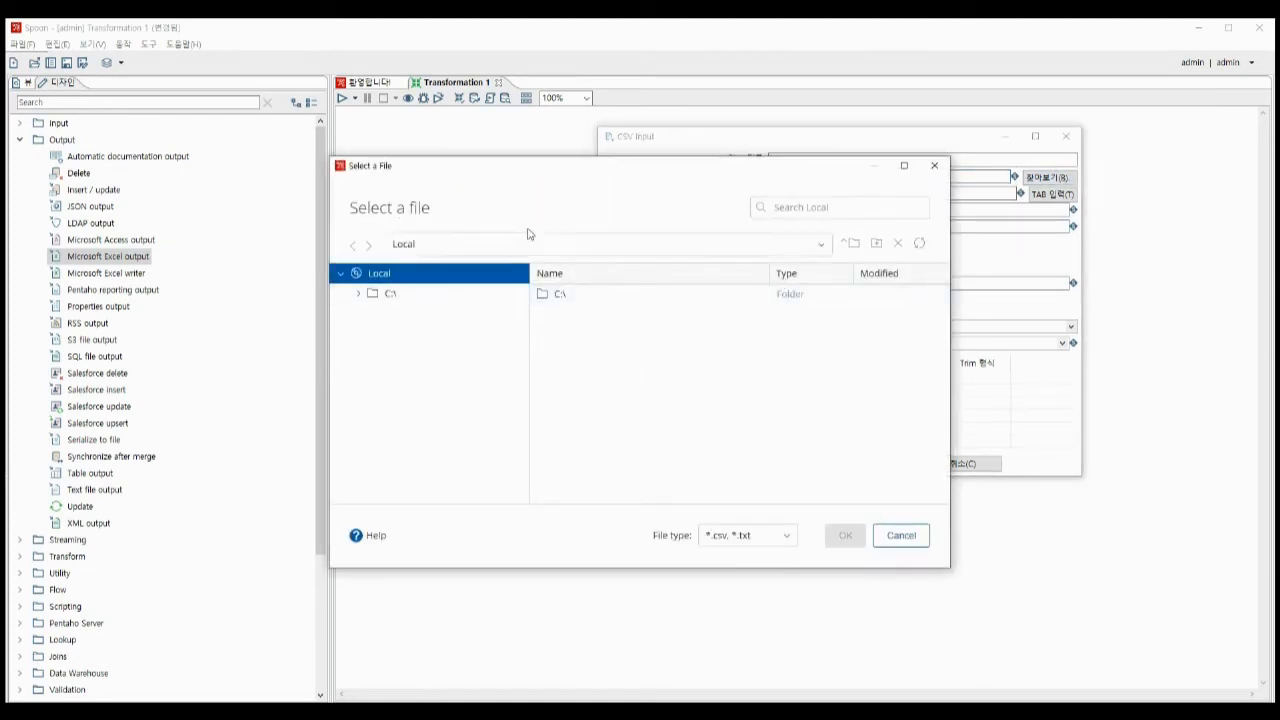
pyautogui.click(560, 296)
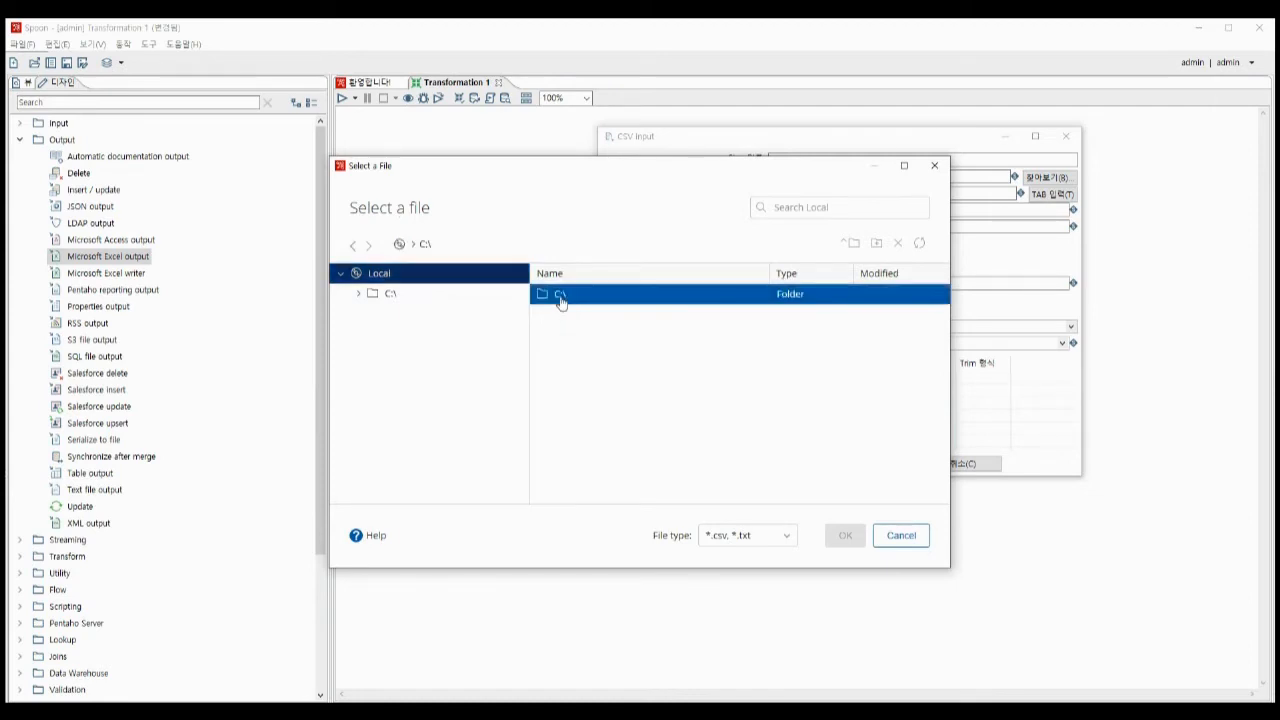
pyautogui.doubleClick(560, 298)
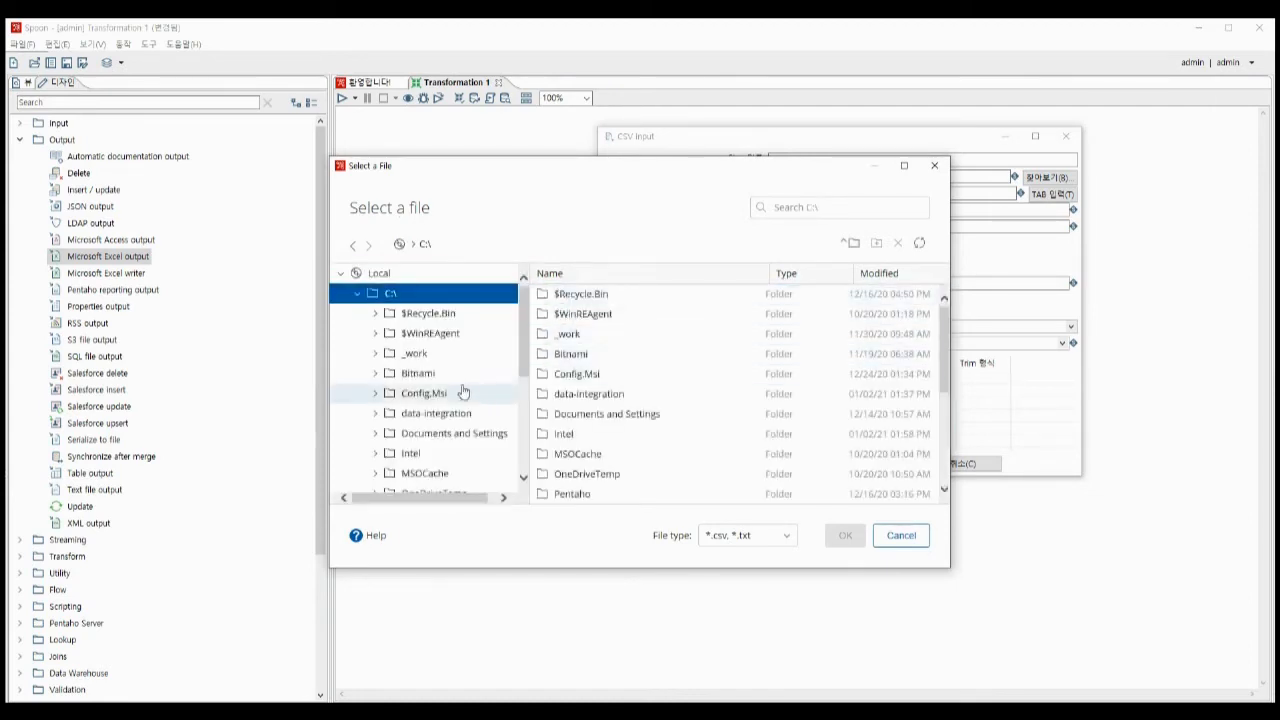
pyautogui.scroll(-4, 470, 390)
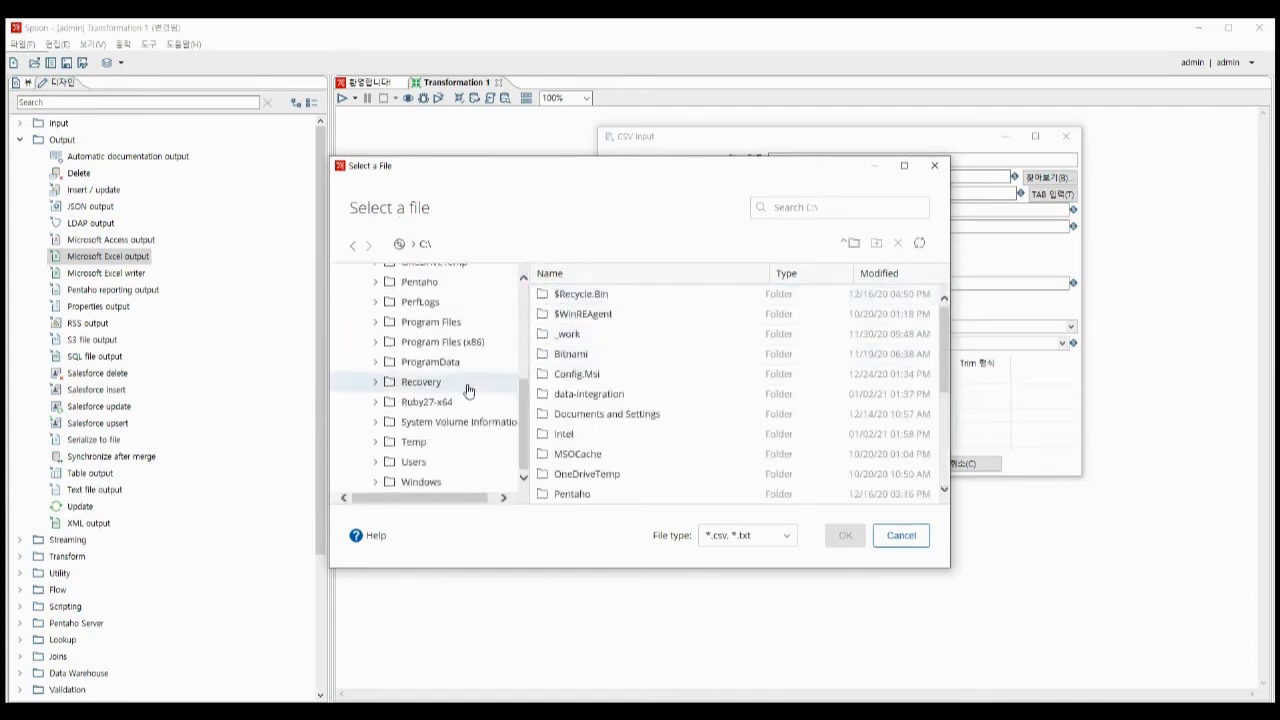
pyautogui.click(418, 465)
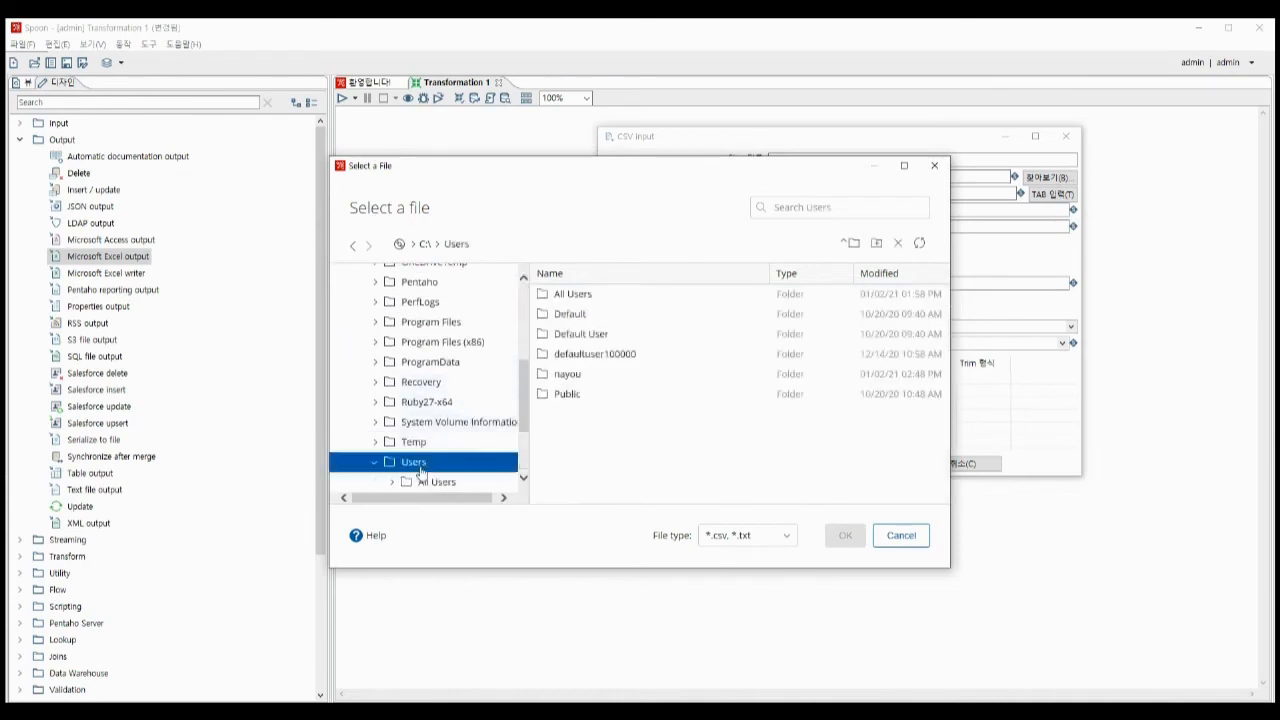
pyautogui.doubleClick(601, 376)
pyautogui.scroll(-5, 686, 378)
pyautogui.scroll(-5, 685, 378)
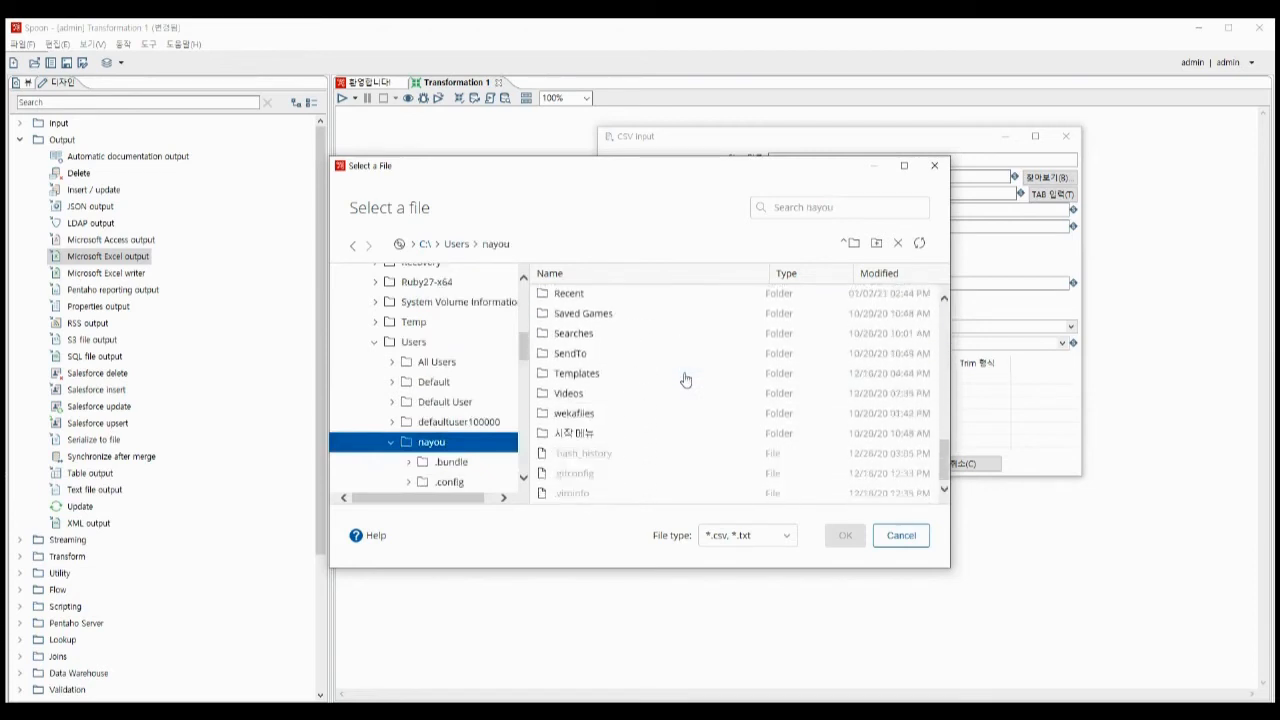
pyautogui.scroll(2, 620, 444)
pyautogui.scroll(3, 621, 442)
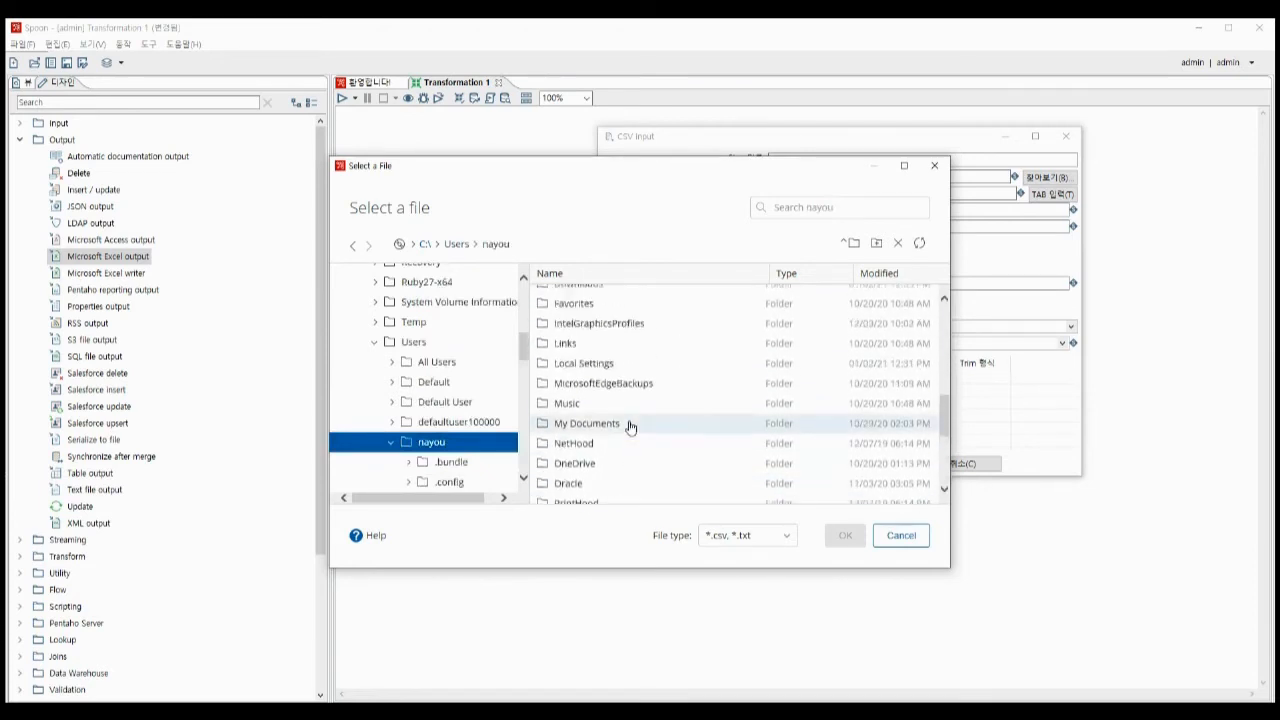
pyautogui.doubleClick(628, 461)
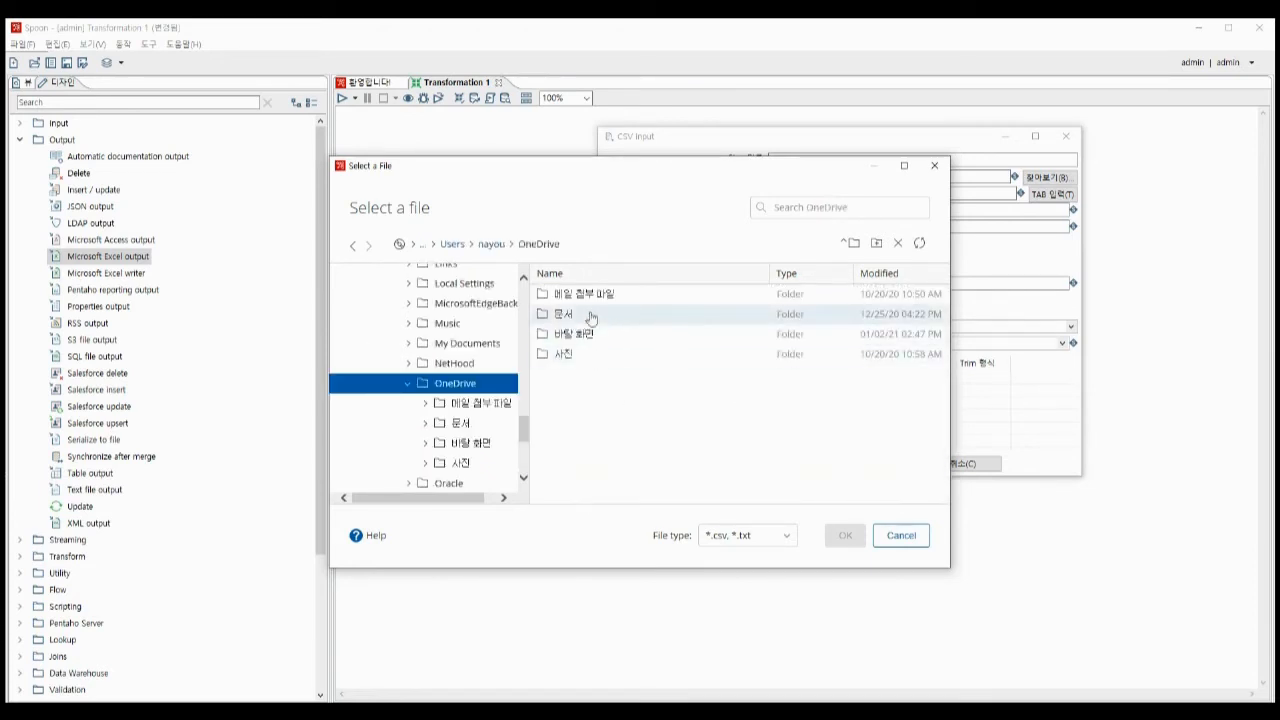
pyautogui.doubleClick(585, 336)
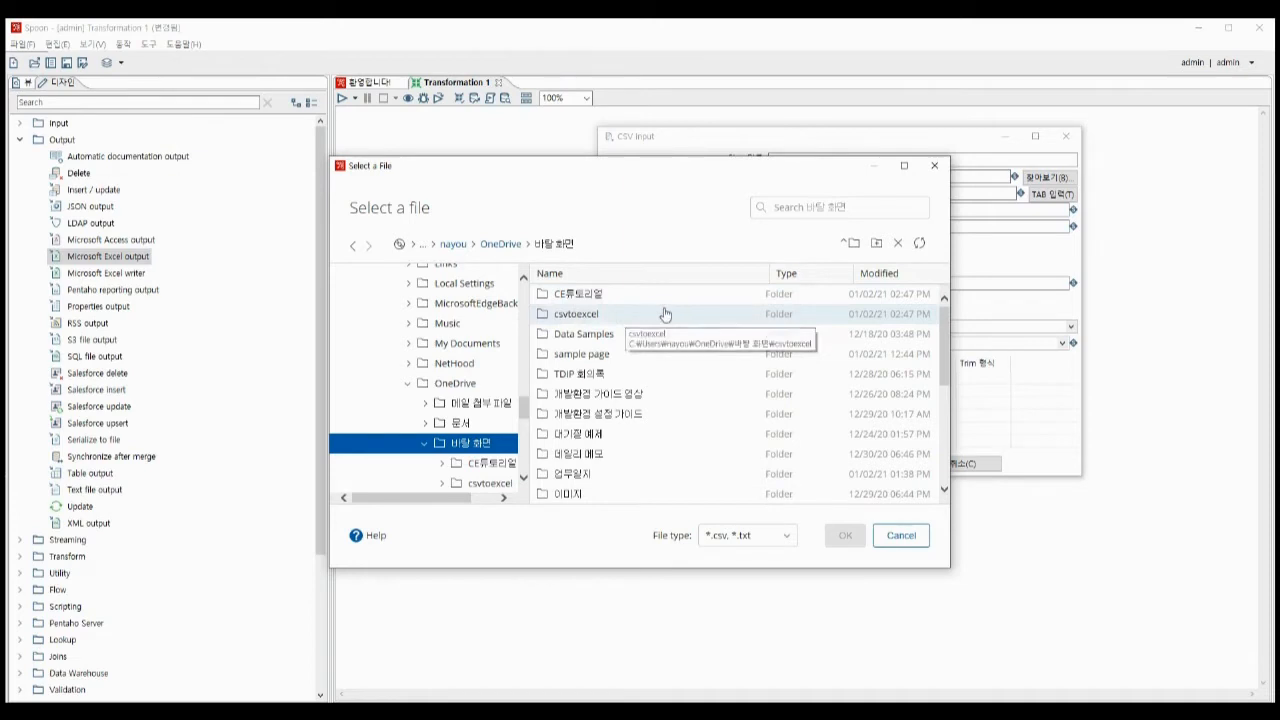
pyautogui.doubleClick(660, 313)
pyautogui.click(580, 296)
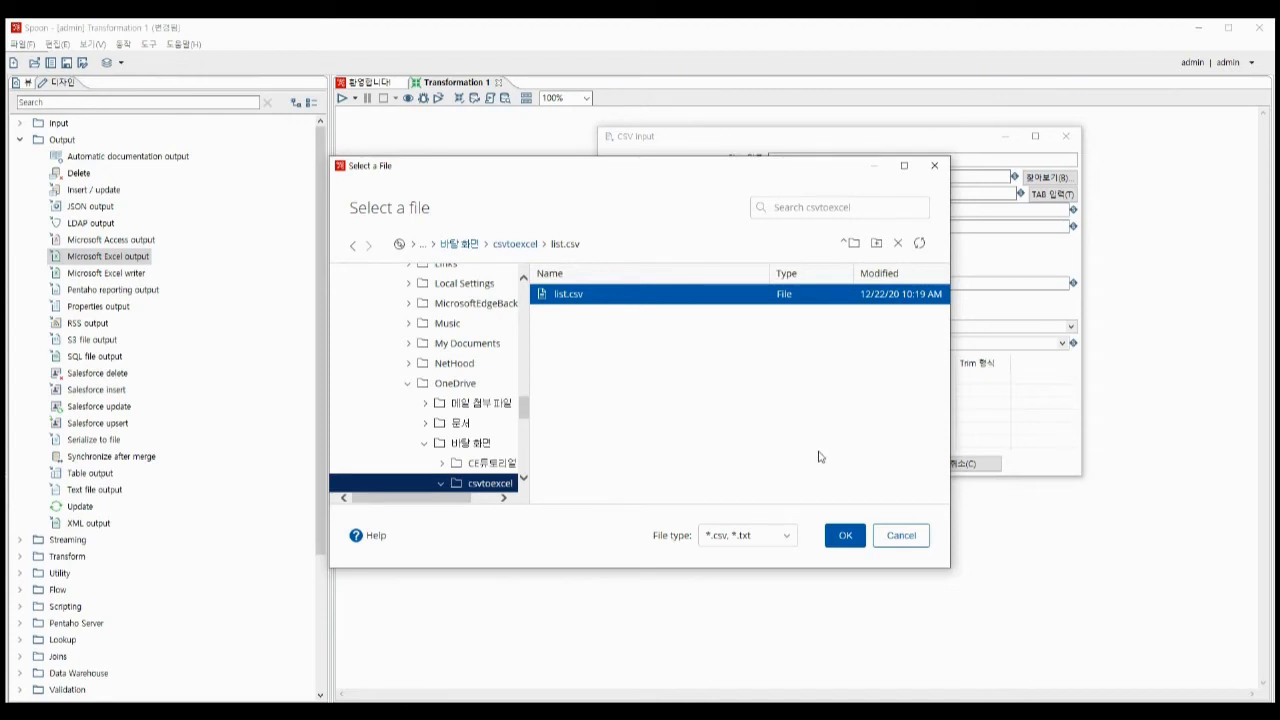
pyautogui.click(846, 536)
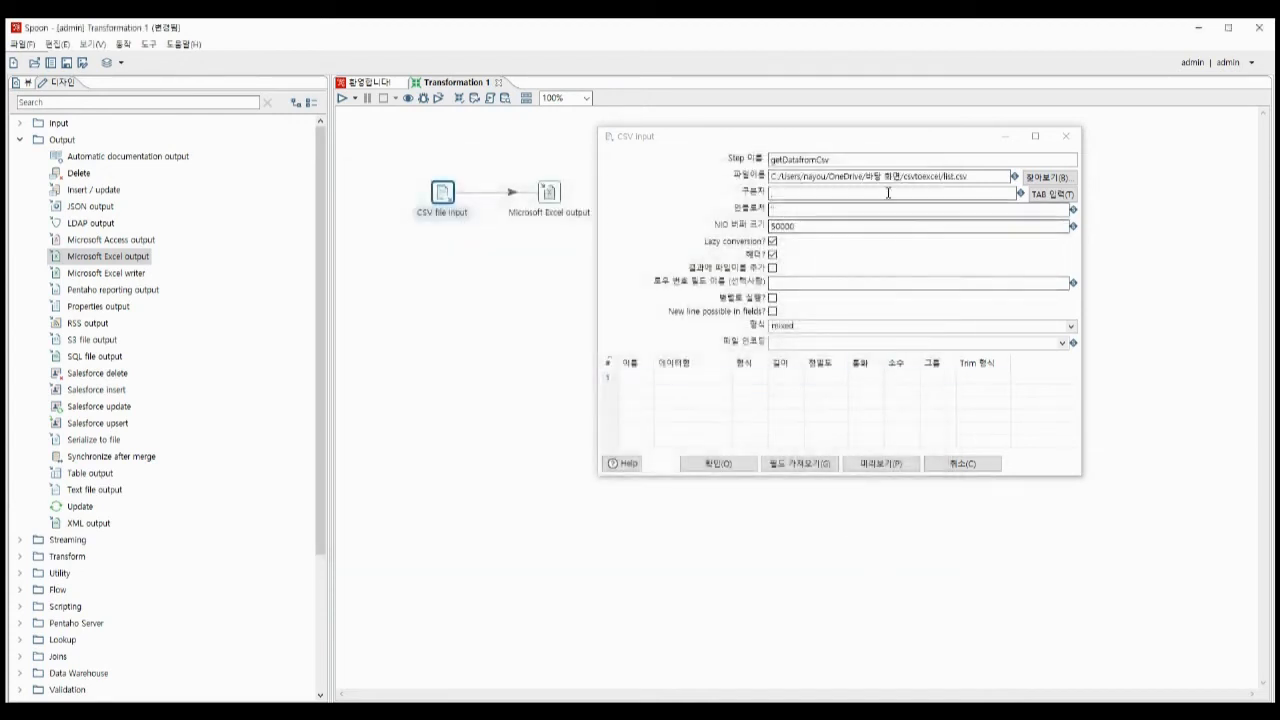
# Get the field definitions from list.csv using a sample of 100 lines
pyautogui.click(785, 192)
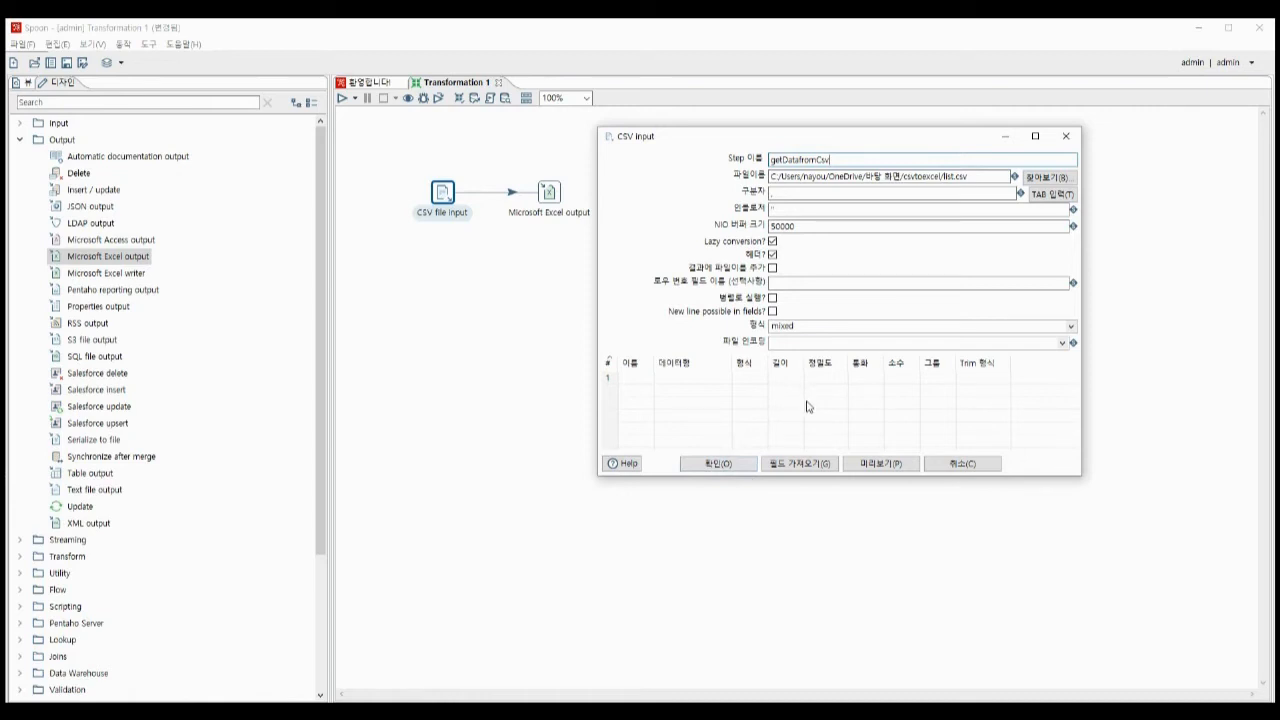
pyautogui.click(827, 465)
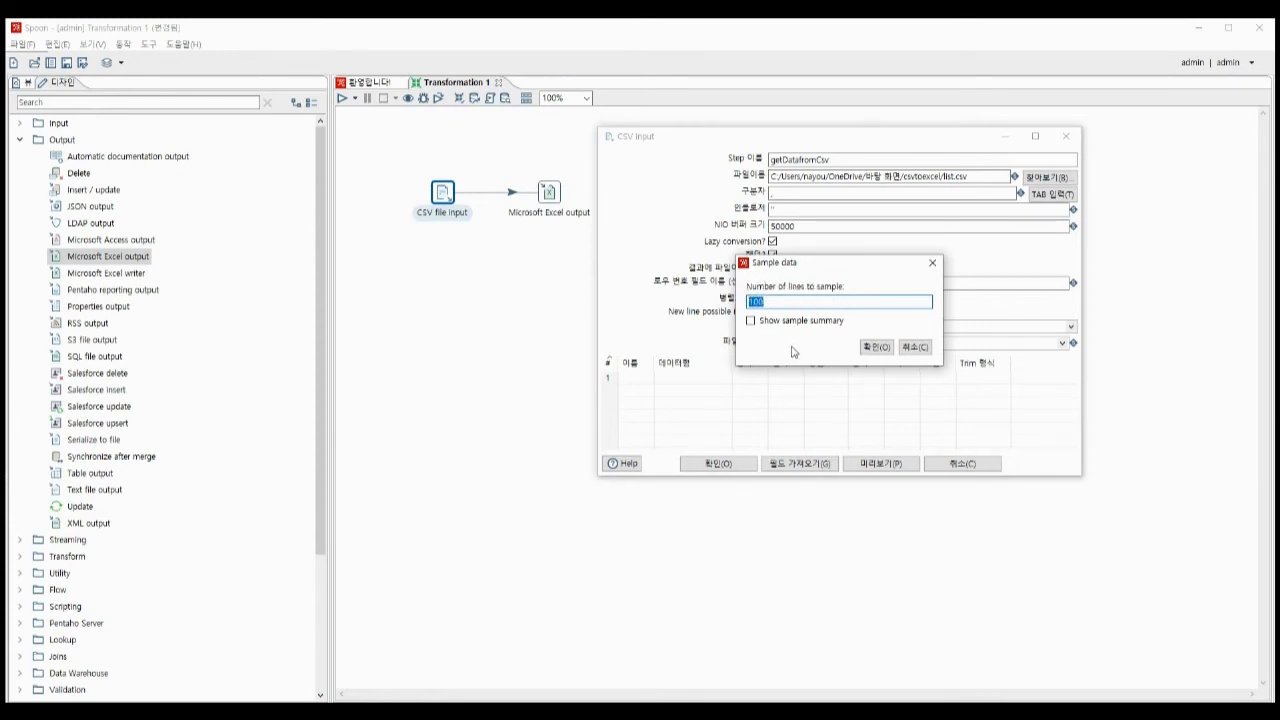
pyautogui.click(873, 347)
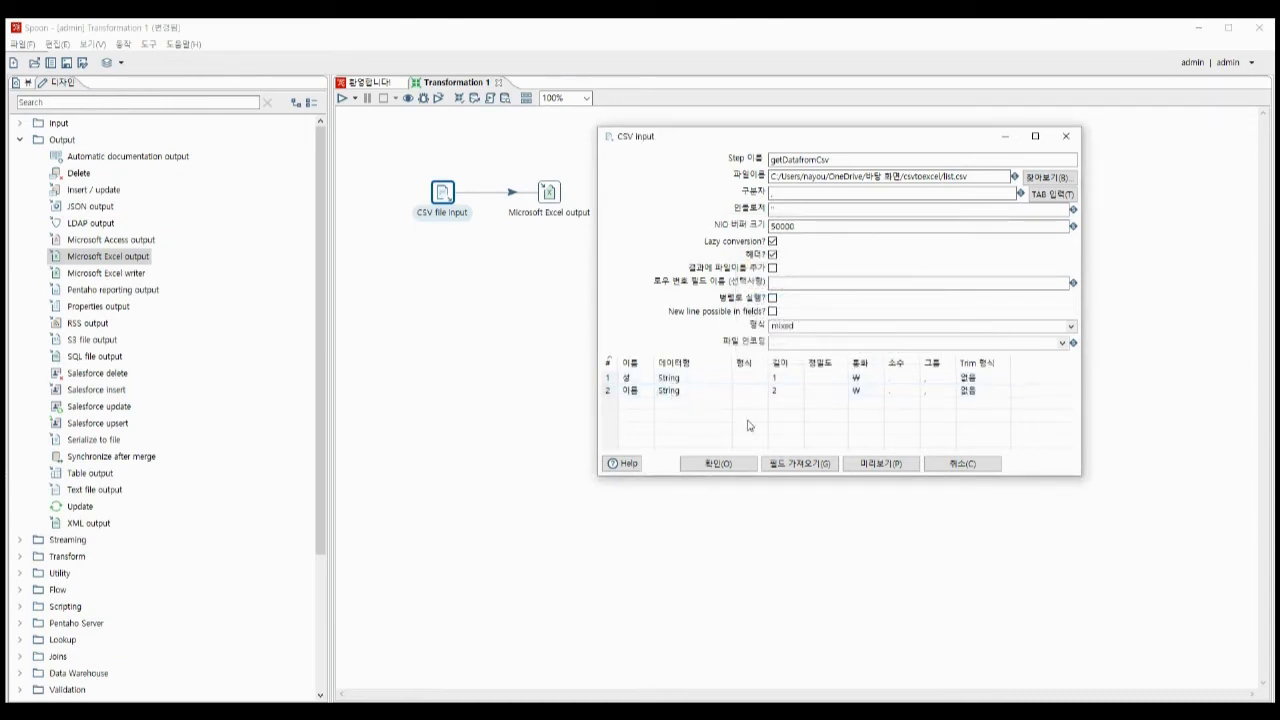
# Preview up to 1000 rows of the CSV data and examine the preview run's log
pyautogui.click(903, 466)
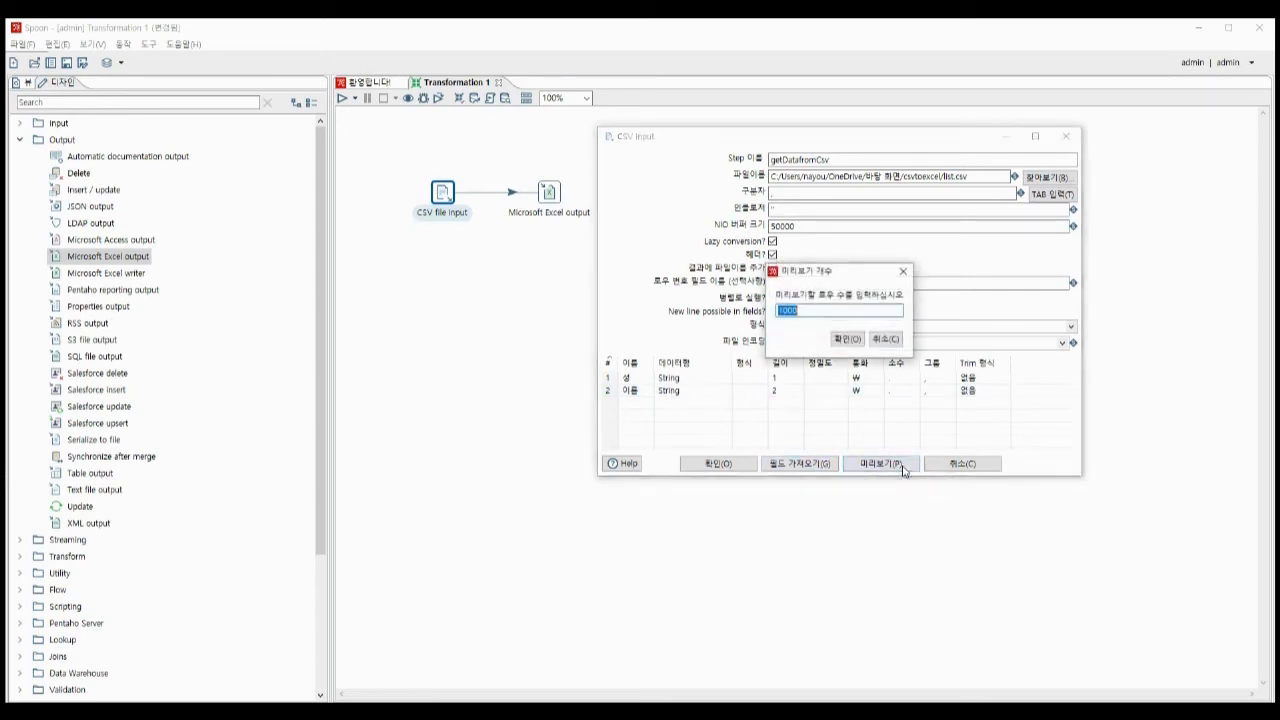
pyautogui.click(867, 311)
pyautogui.click(846, 339)
pyautogui.moveTo(177, 159)
pyautogui.mouseDown()
pyautogui.moveTo(266, 157)
pyautogui.moveTo(180, 169)
pyautogui.mouseUp()
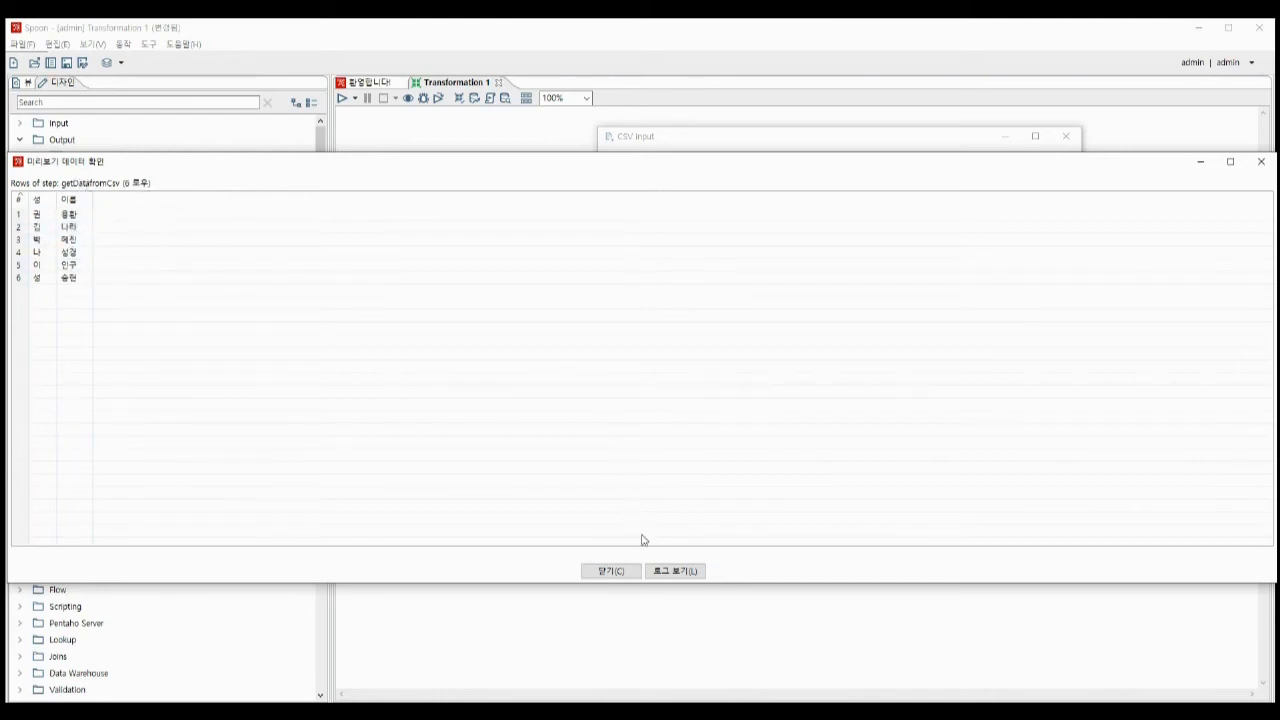
pyautogui.click(676, 570)
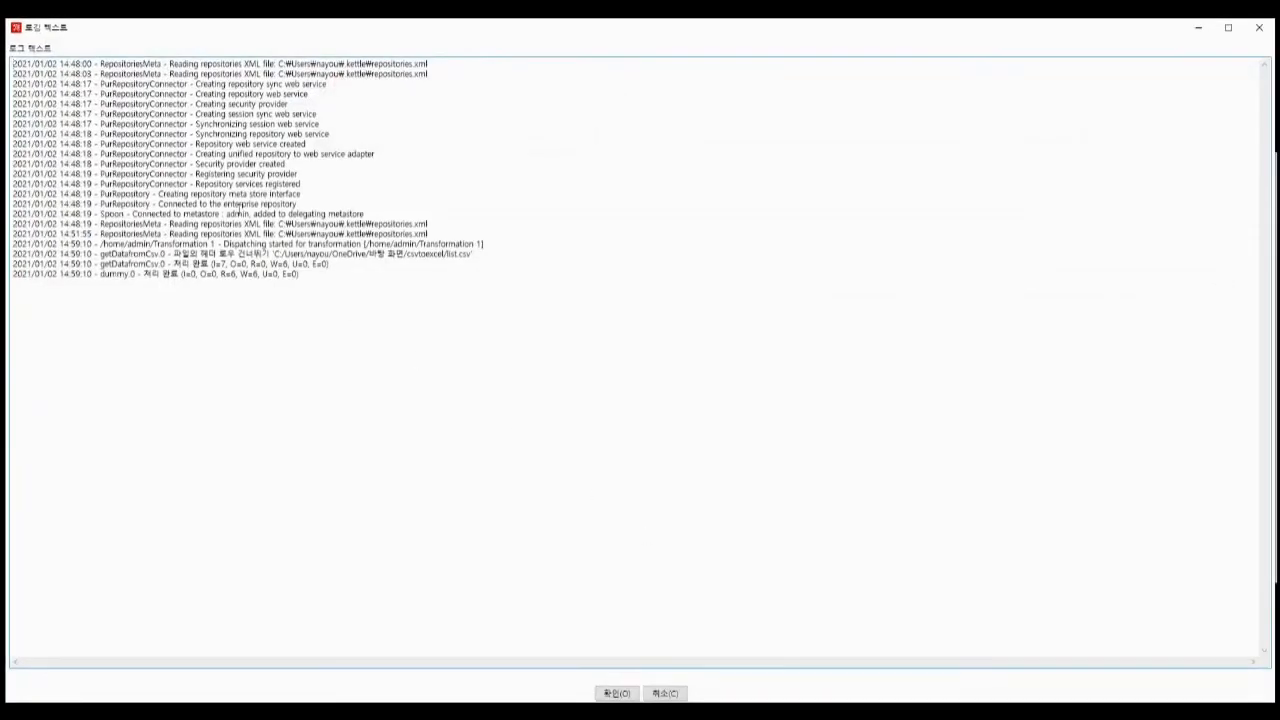
pyautogui.moveTo(12, 63); pyautogui.dragTo(466, 291)
pyautogui.click(466, 291)
pyautogui.click(616, 693)
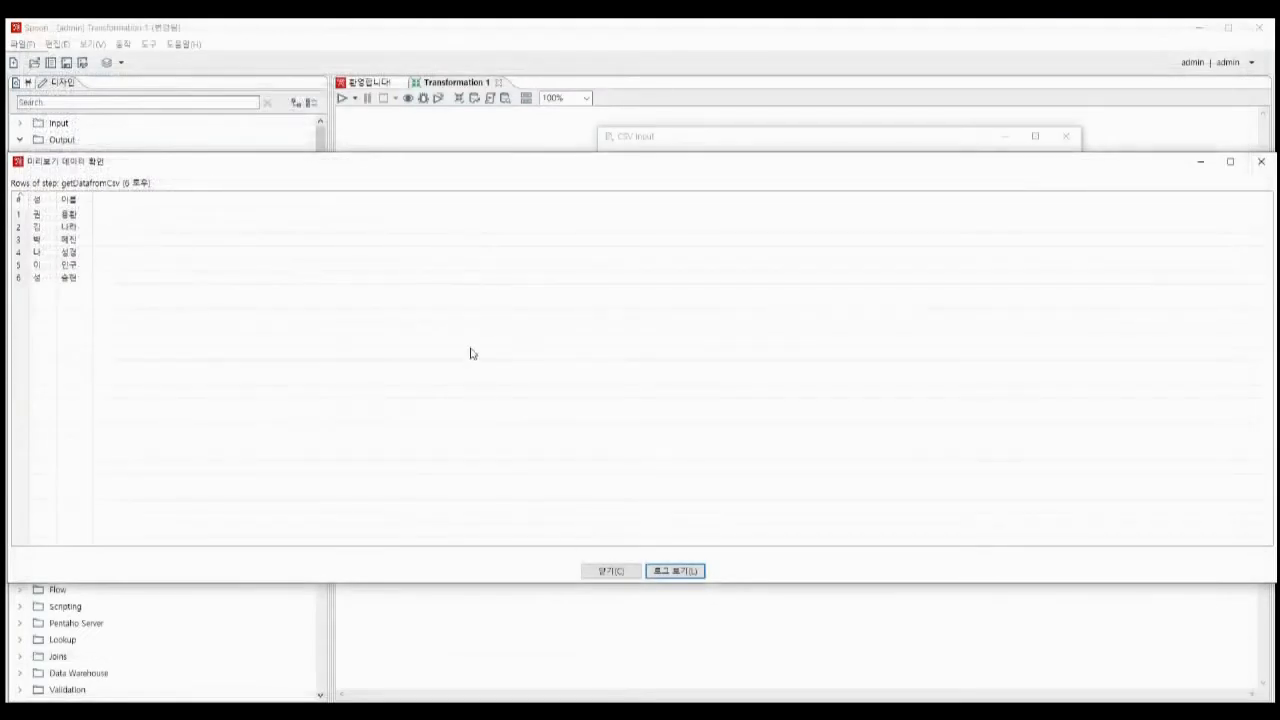
pyautogui.click(614, 572)
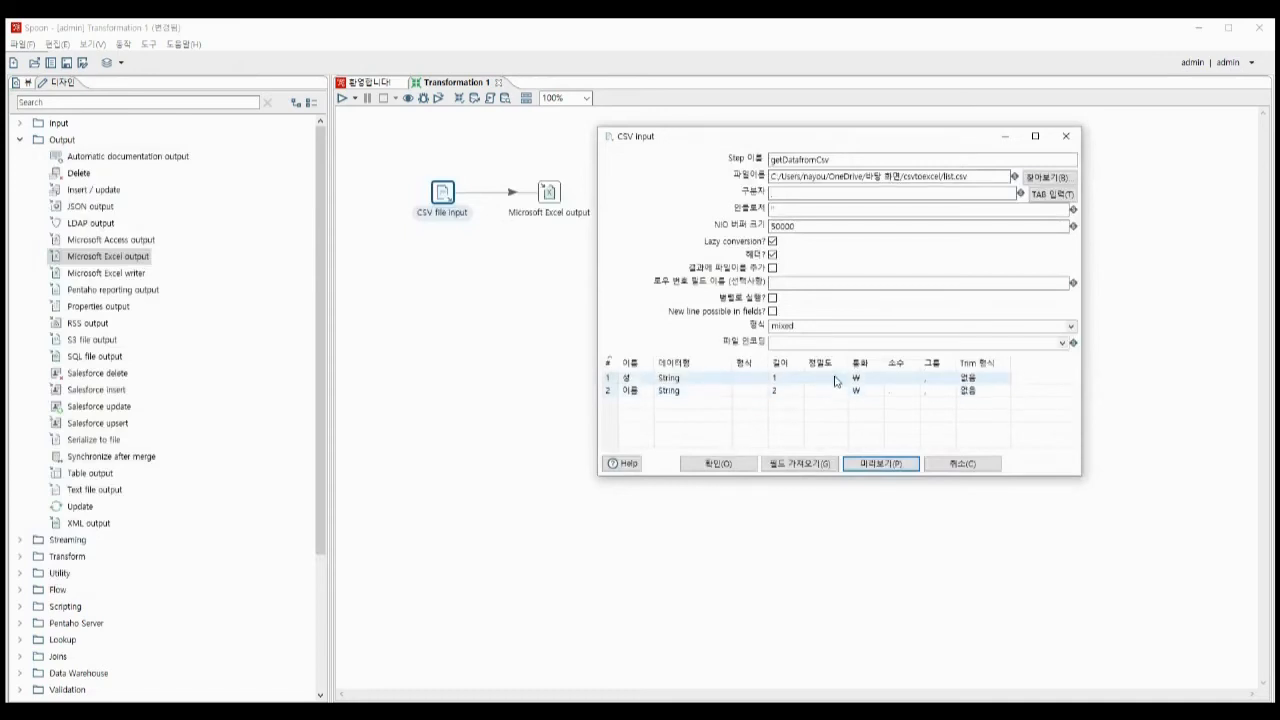
# Apply the CSV input step's settings
pyautogui.click(721, 463)
pyautogui.click(490, 244)
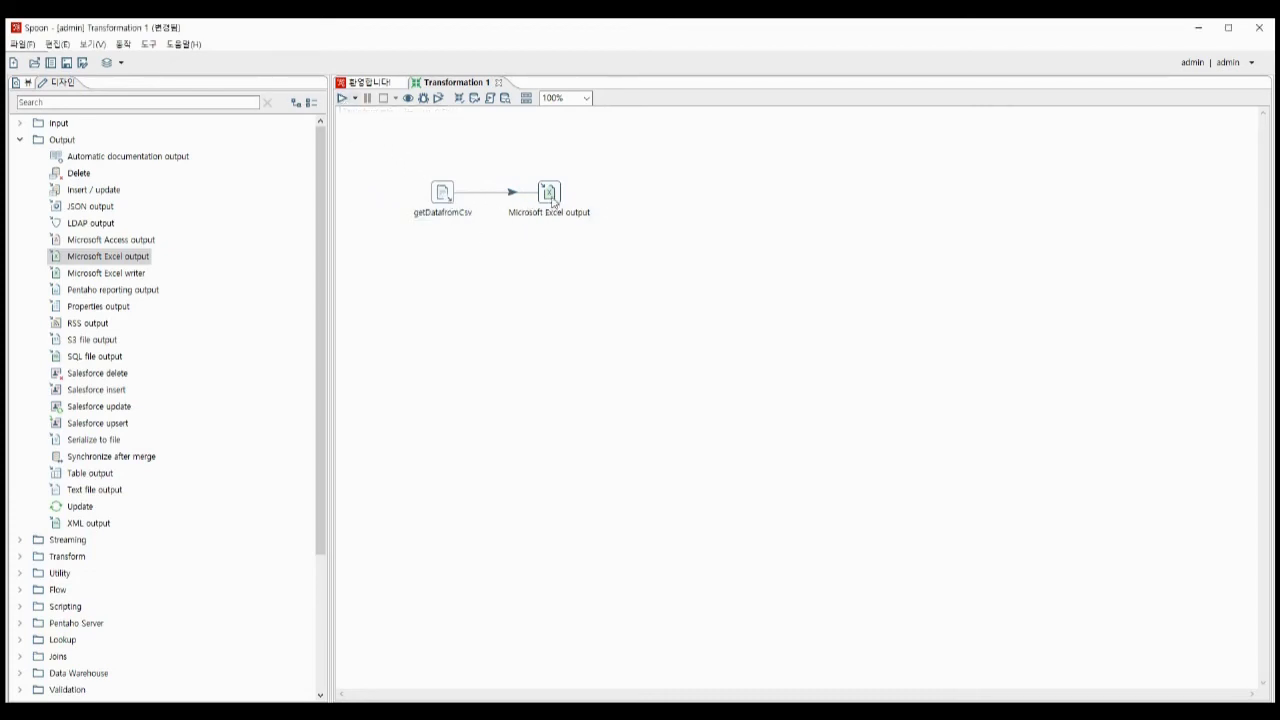
# Rename the Microsoft Excel output step ExcelDownload and set it not to create the file at start
pyautogui.moveTo(553, 196)
pyautogui.rightClick(556, 199)
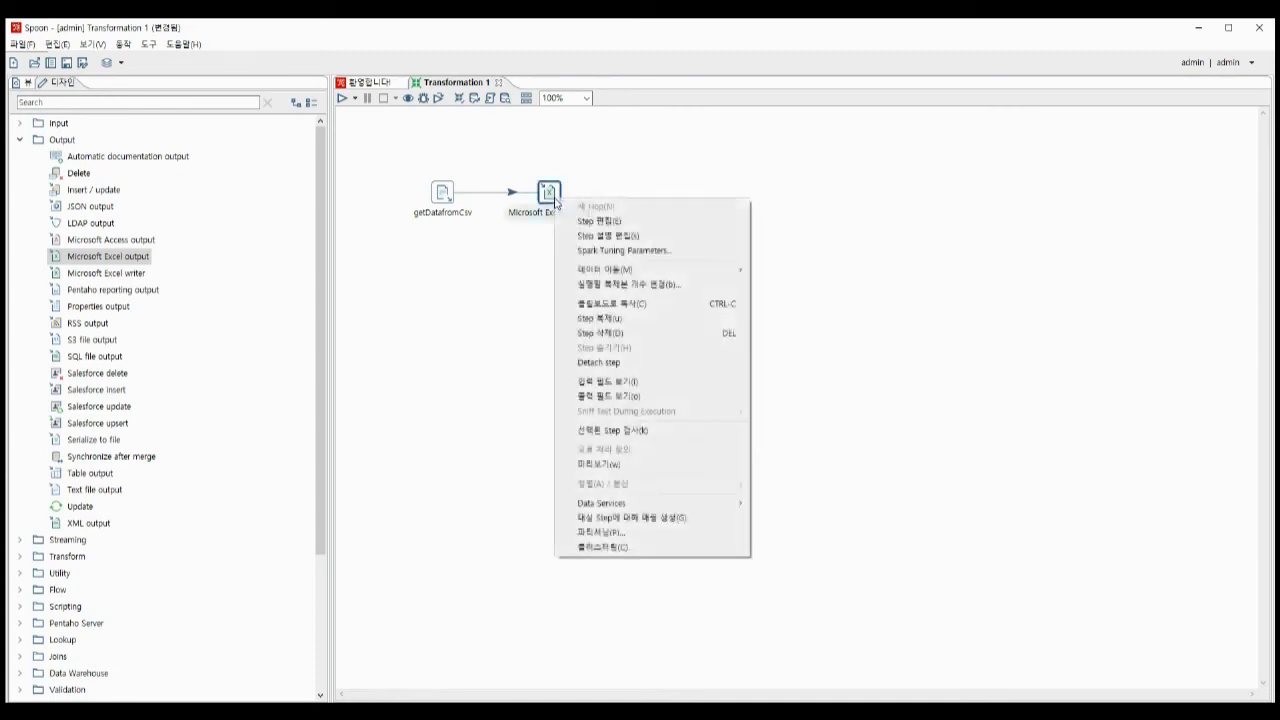
pyautogui.click(610, 222)
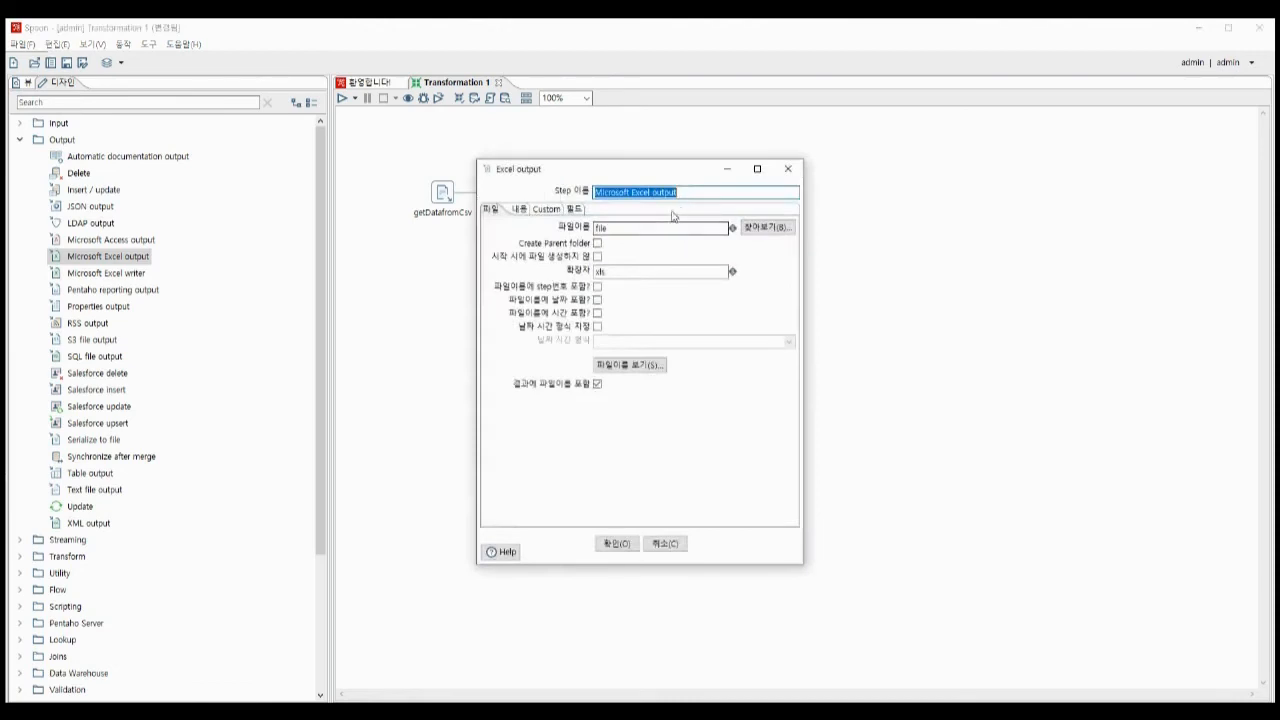
pyautogui.write('elDownload')
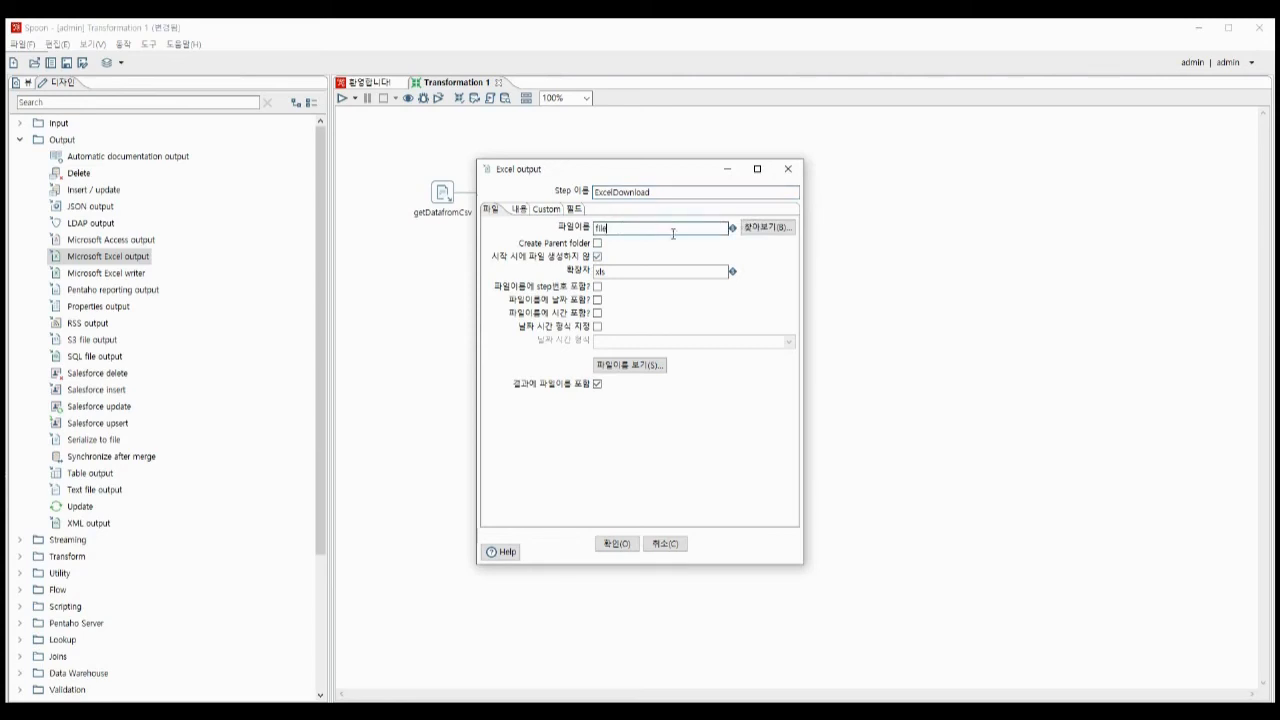
# Set the output file to csv_to_excel.xls in the csvtoexcel folder on the desktop (바탕 화면)
pyautogui.click(766, 227)
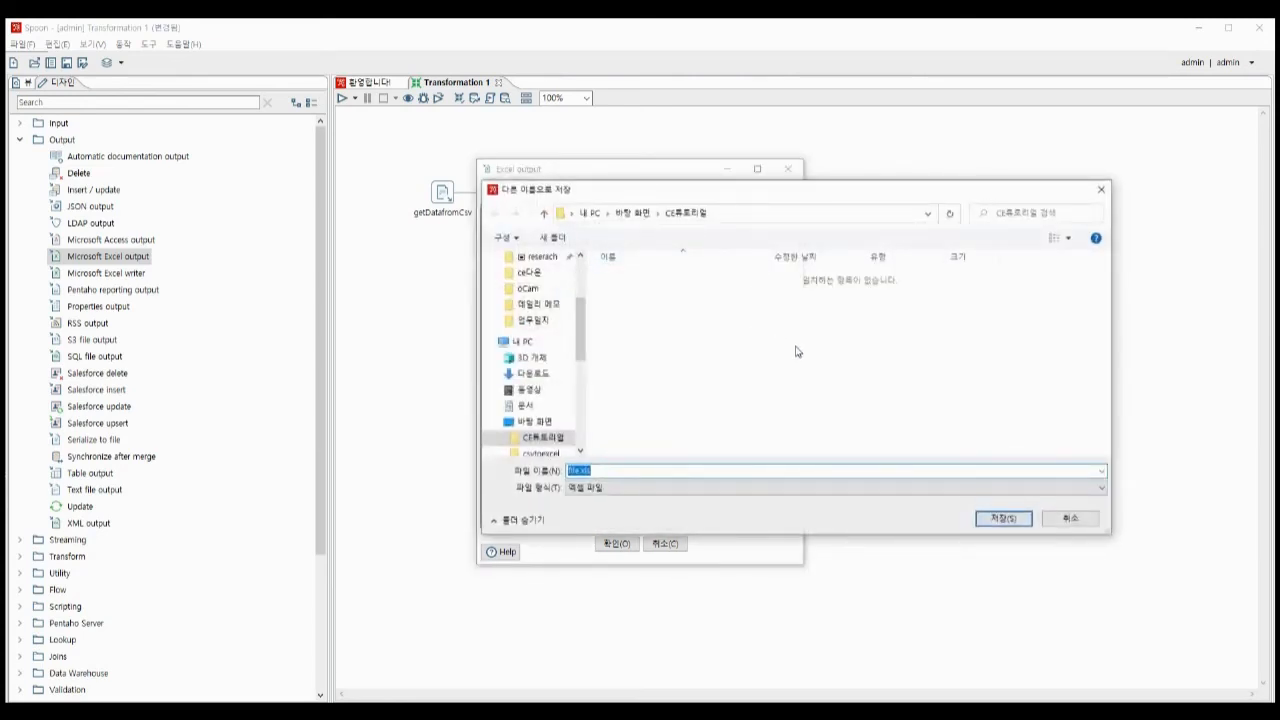
pyautogui.click(642, 219)
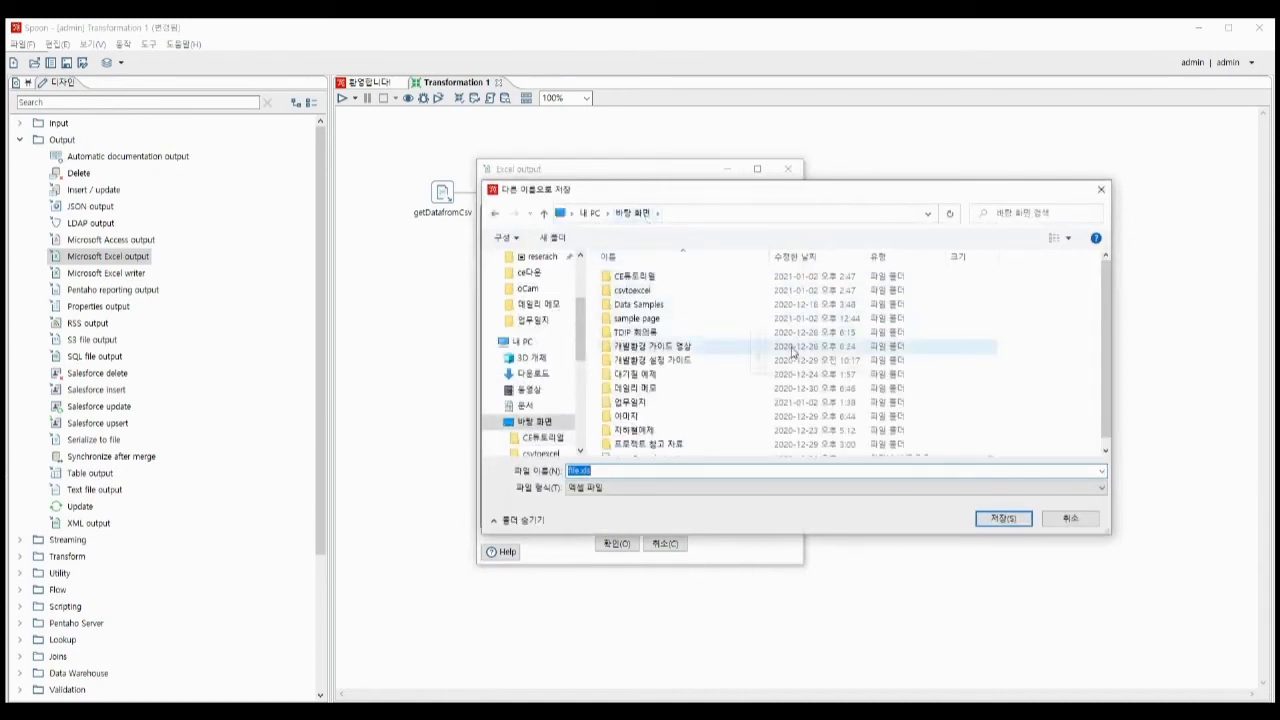
pyautogui.scroll(-1, 731, 397)
pyautogui.scroll(1, 730, 396)
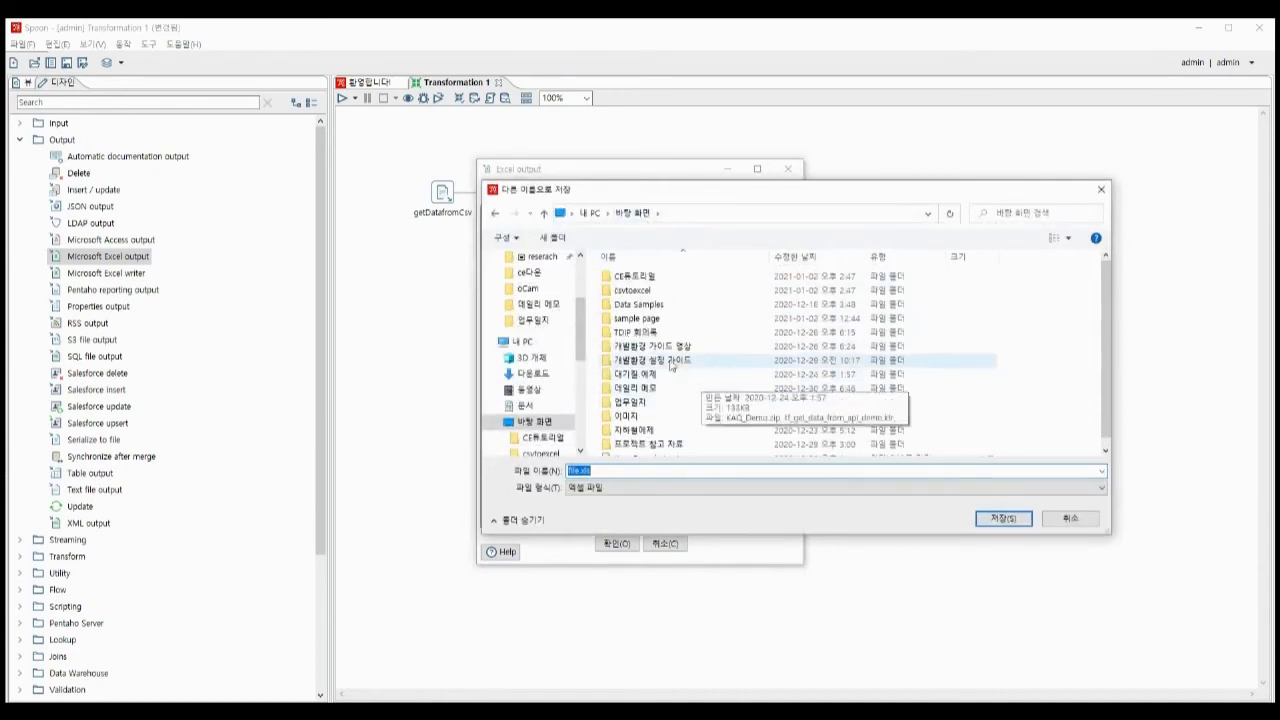
pyautogui.doubleClick(684, 292)
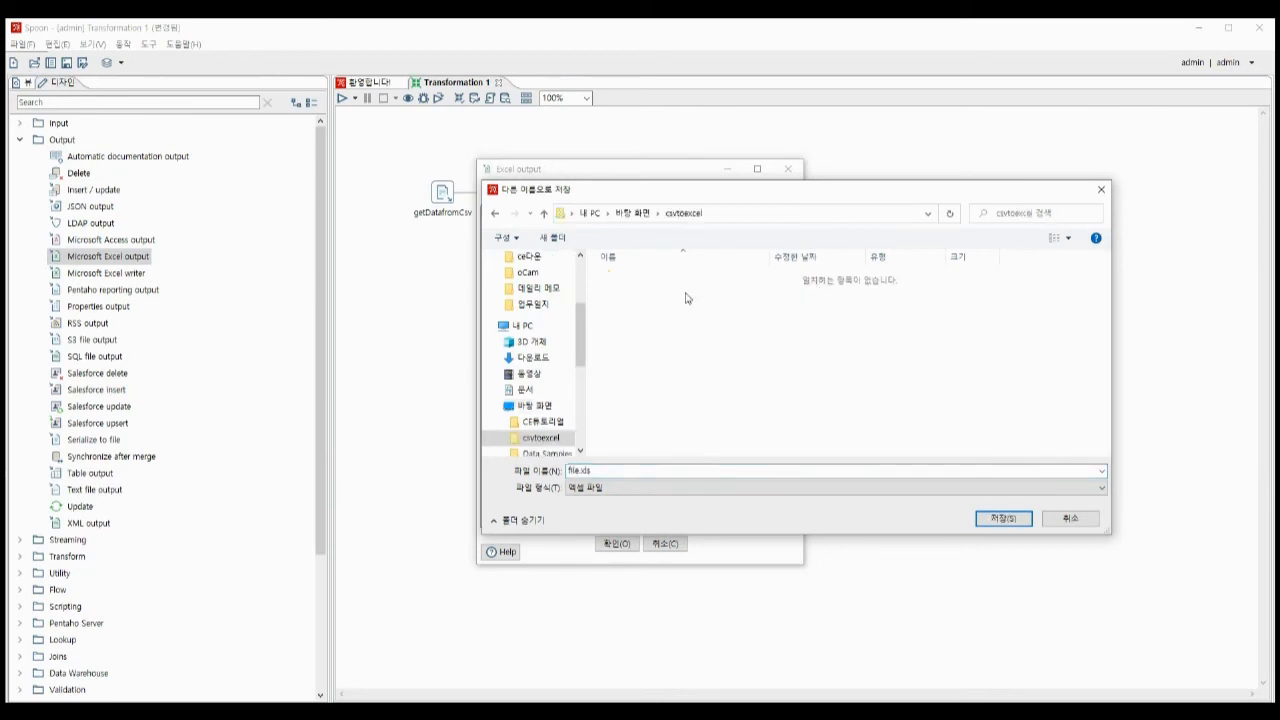
pyautogui.click(751, 469)
pyautogui.press('Home')
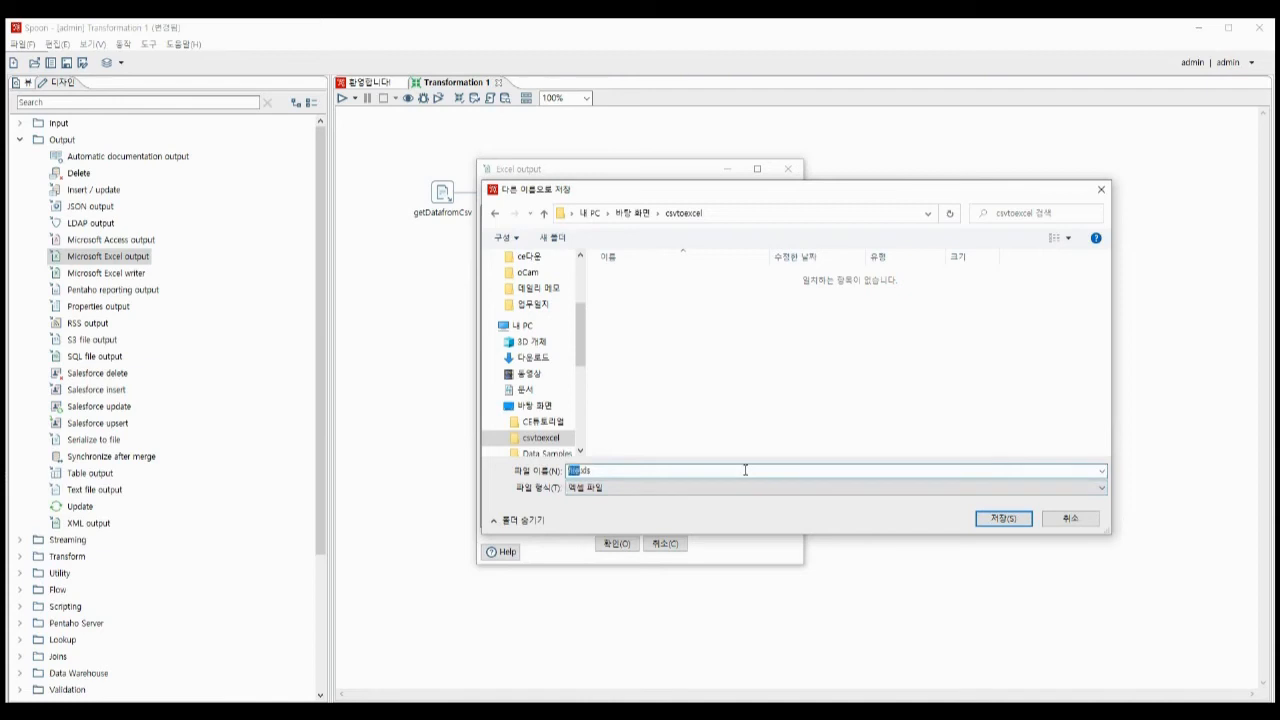
pyautogui.write('d')
pyautogui.click(1003, 518)
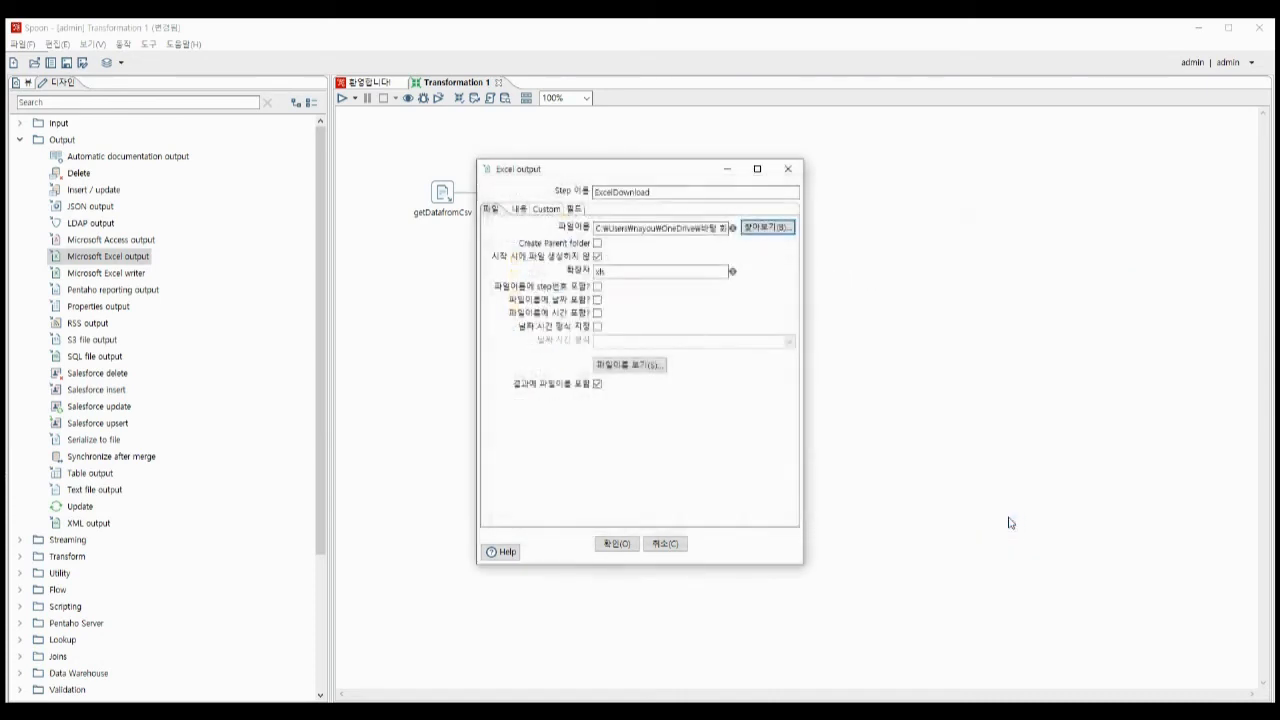
# Show the full output file name that the Excel output step generates
pyautogui.click(597, 255)
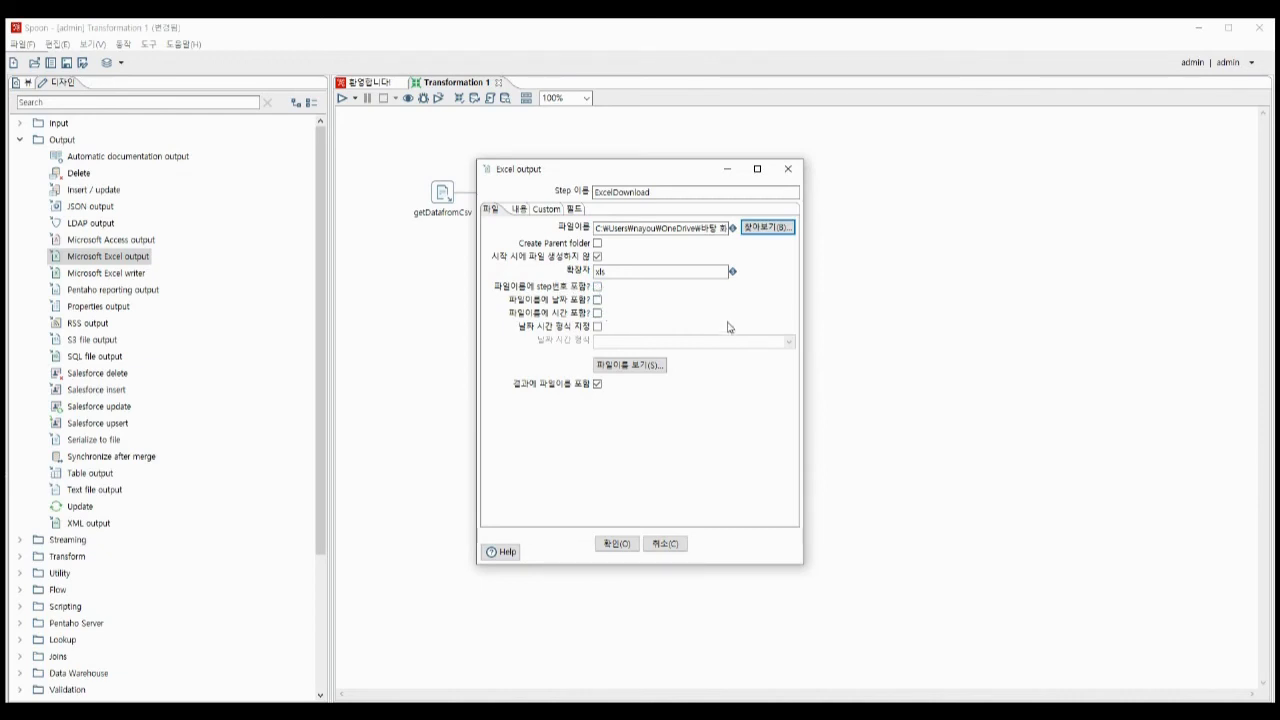
pyautogui.click(652, 366)
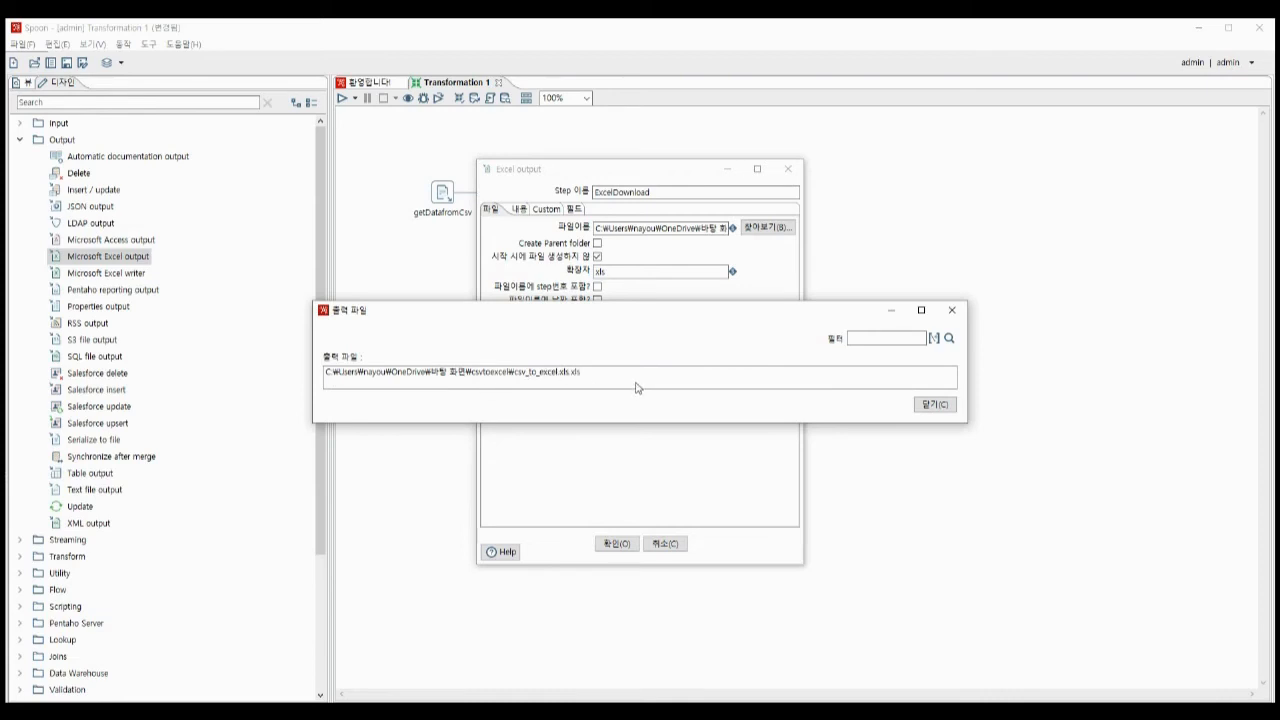
pyautogui.click(943, 410)
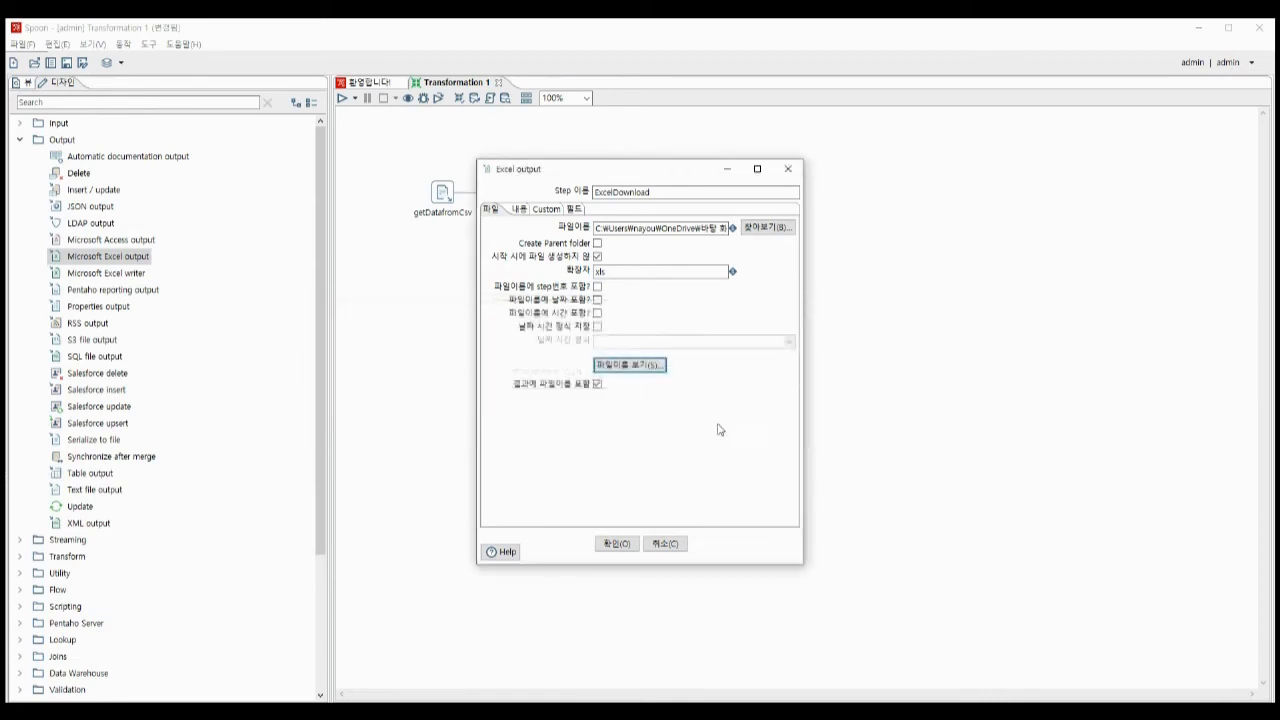
# Review the Excel output's content and font settings, get the fields from the CSV input, and apply the step's settings
pyautogui.click(522, 209)
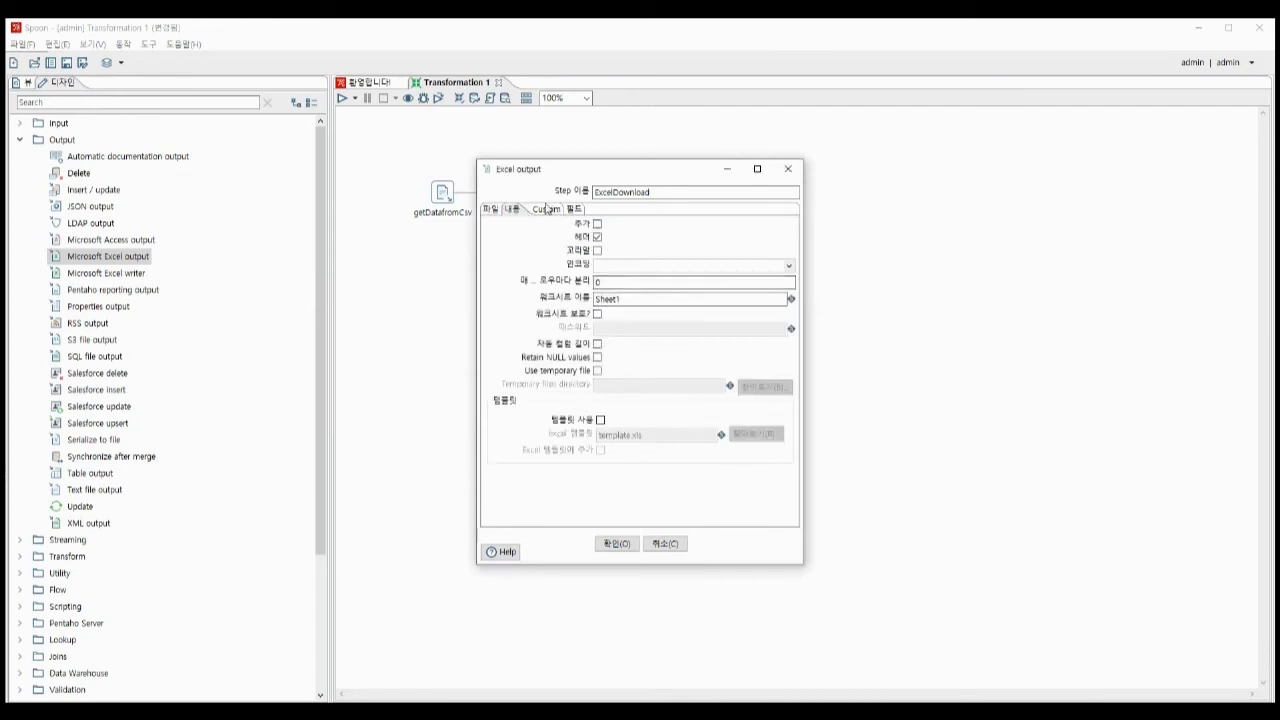
pyautogui.click(546, 209)
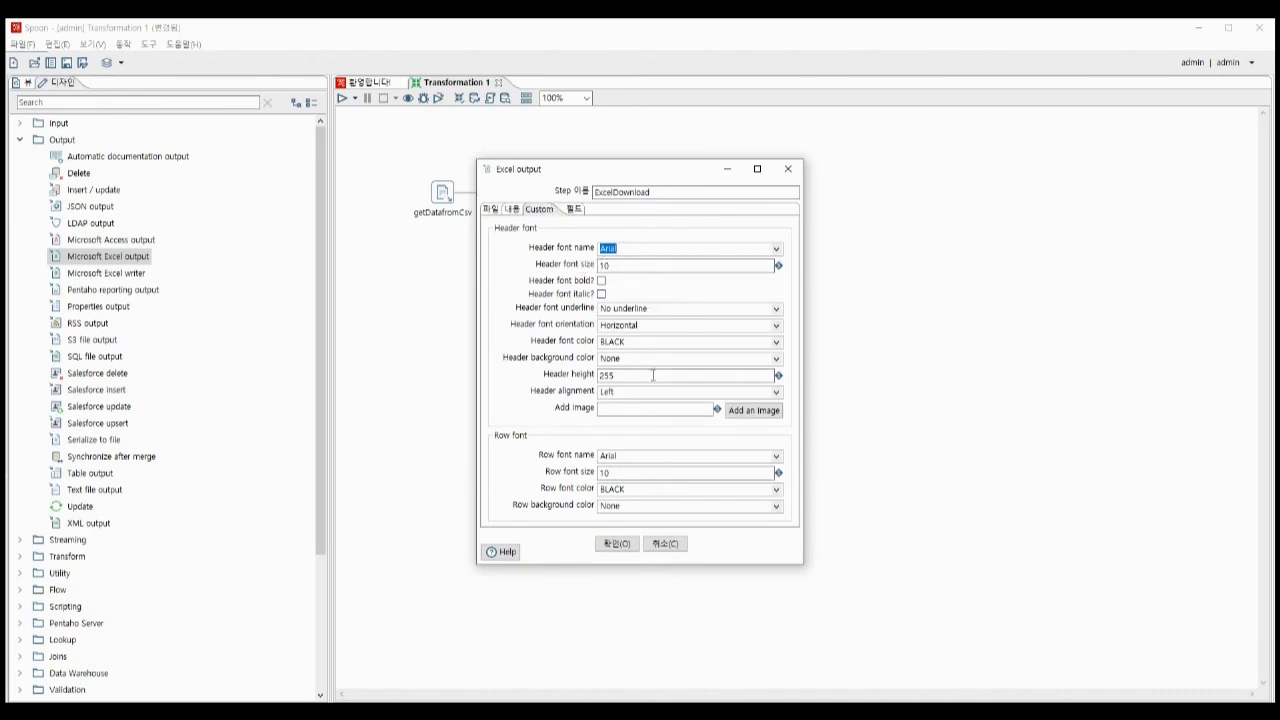
pyautogui.click(573, 210)
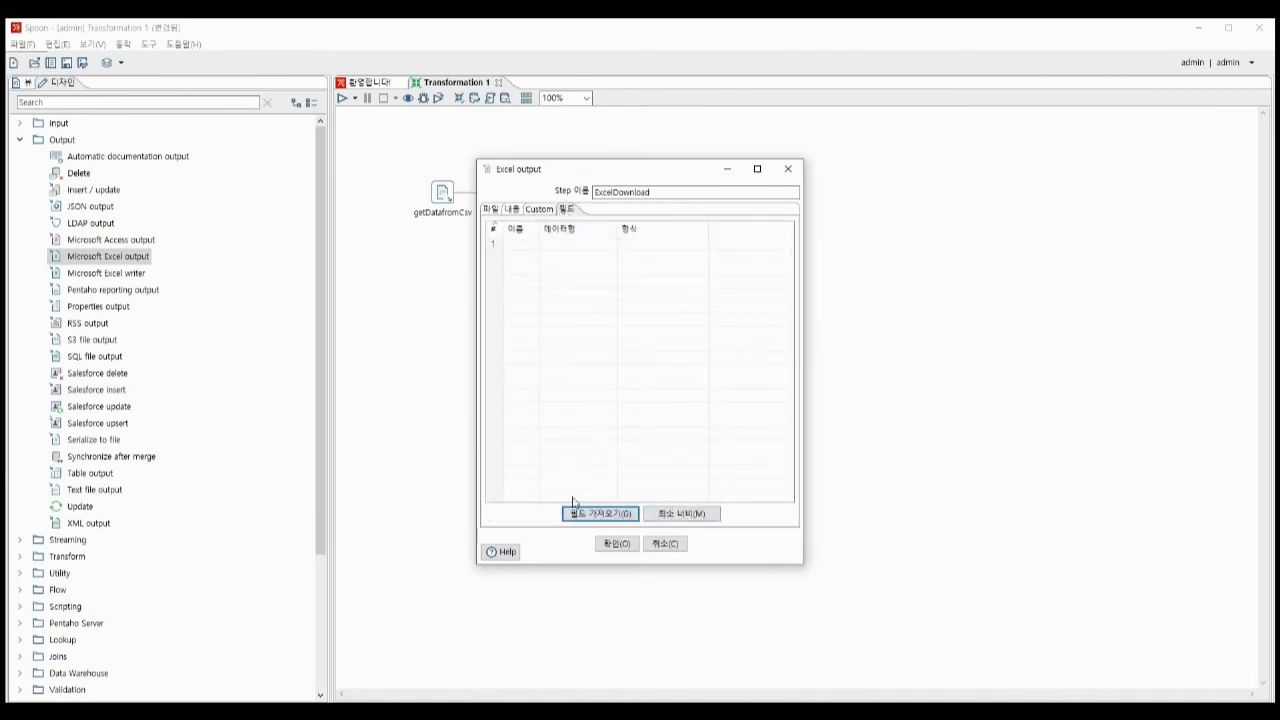
pyautogui.click(601, 515)
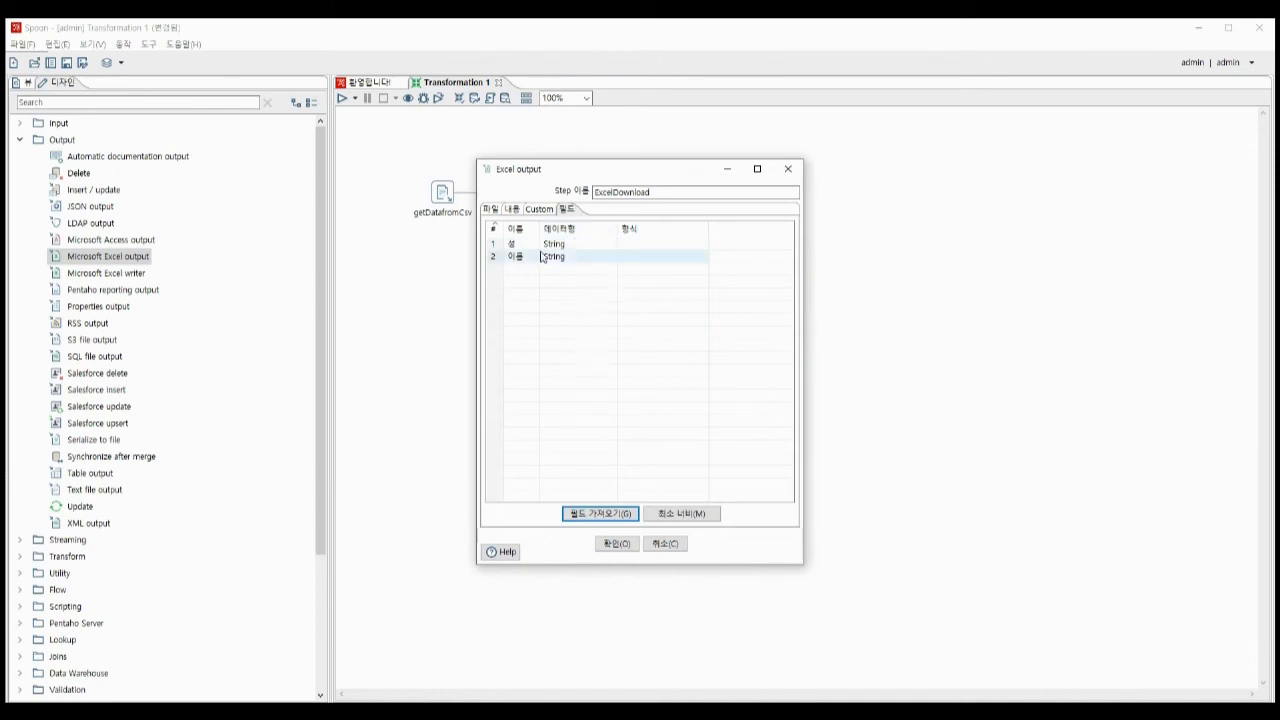
pyautogui.click(616, 543)
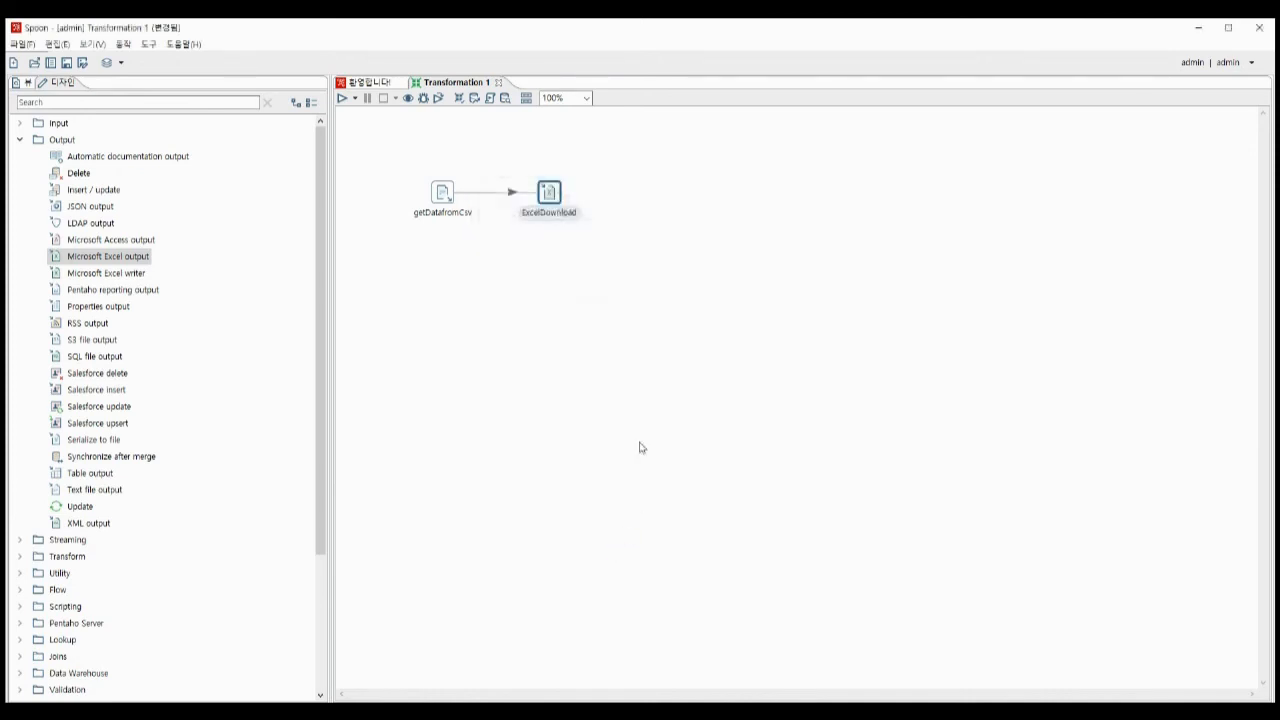
pyautogui.click(611, 264)
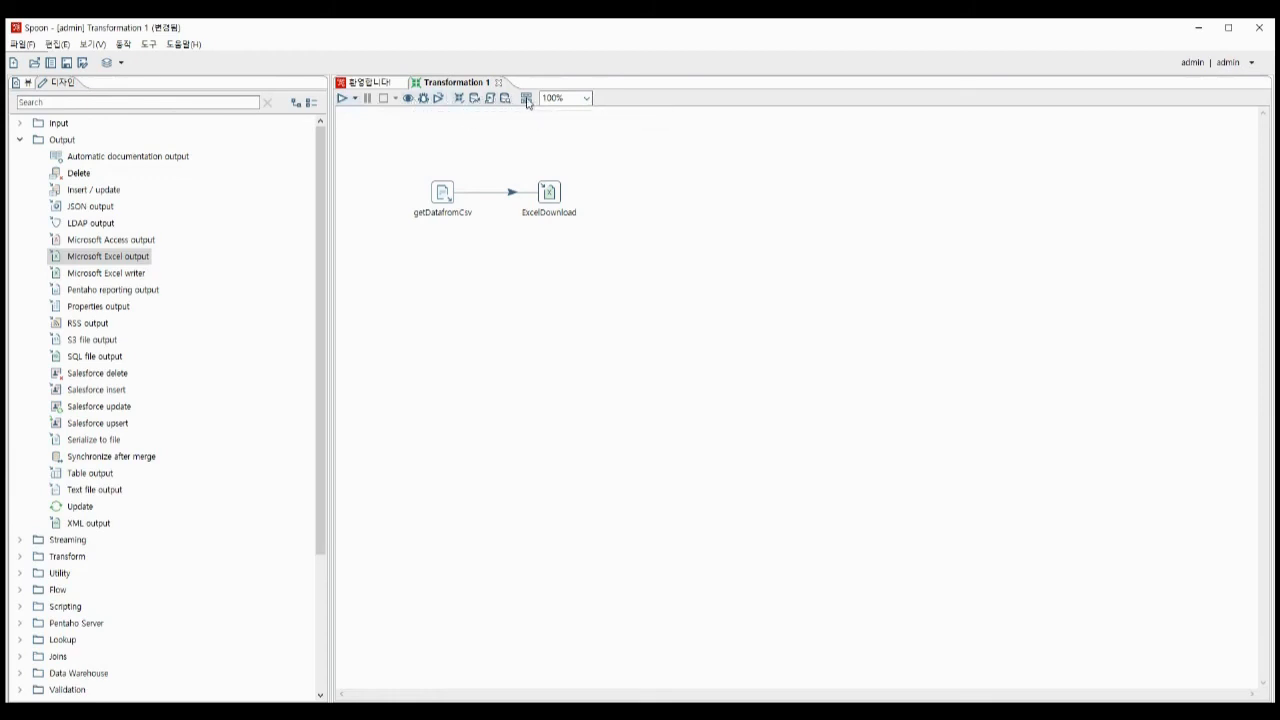
pyautogui.click(355, 99)
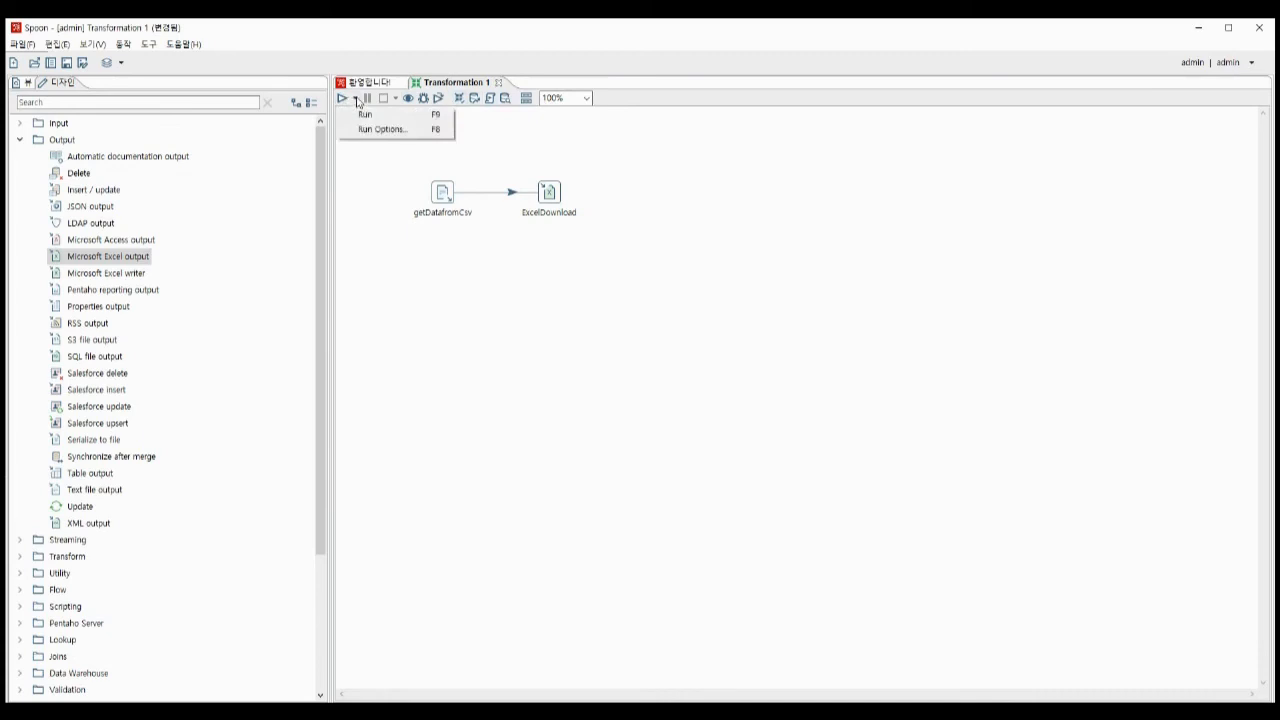
pyautogui.click(368, 152)
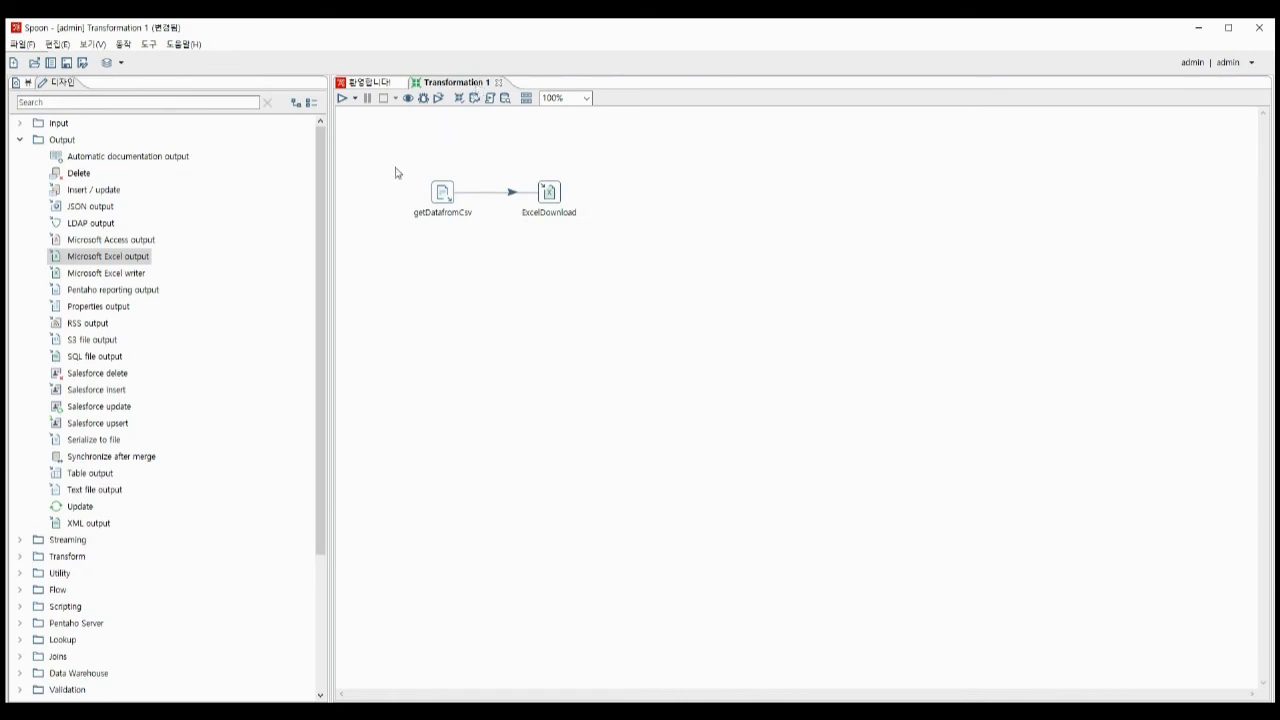
# Save the transformation as Csv to Excel in the admin home folder
pyautogui.hotkey('ctrl', 's')
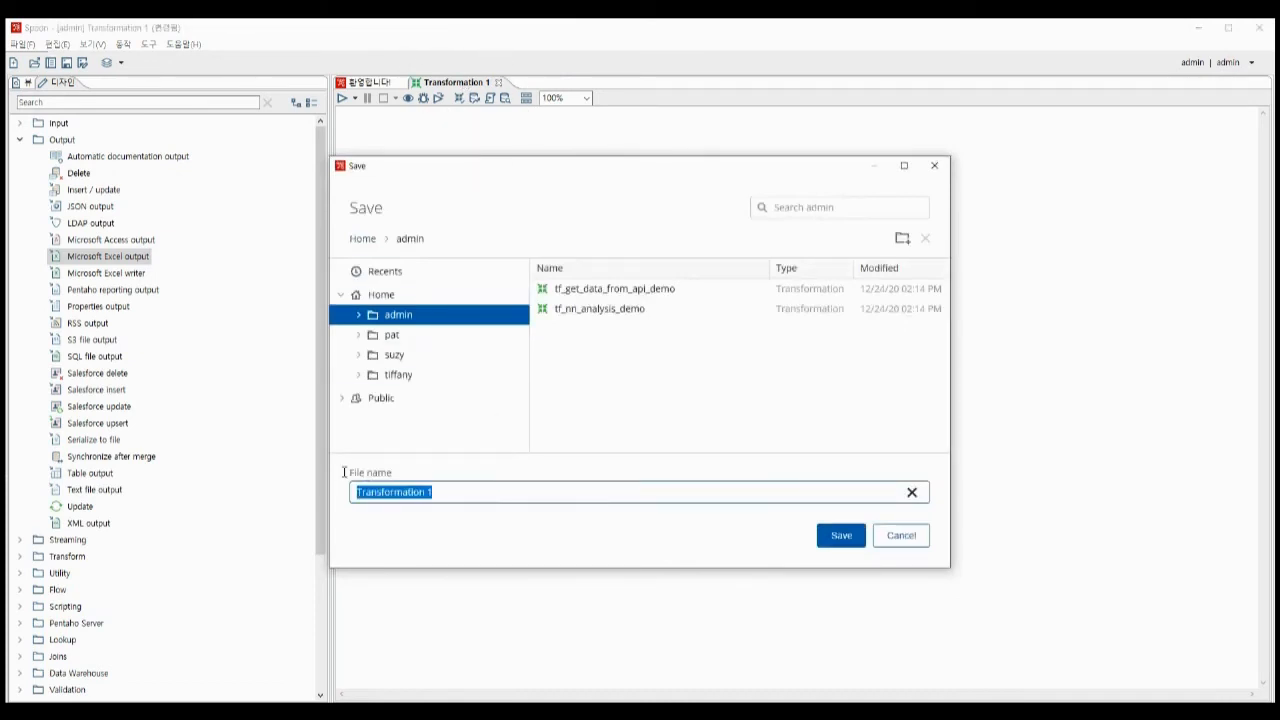
pyautogui.write('Csv to Excel')
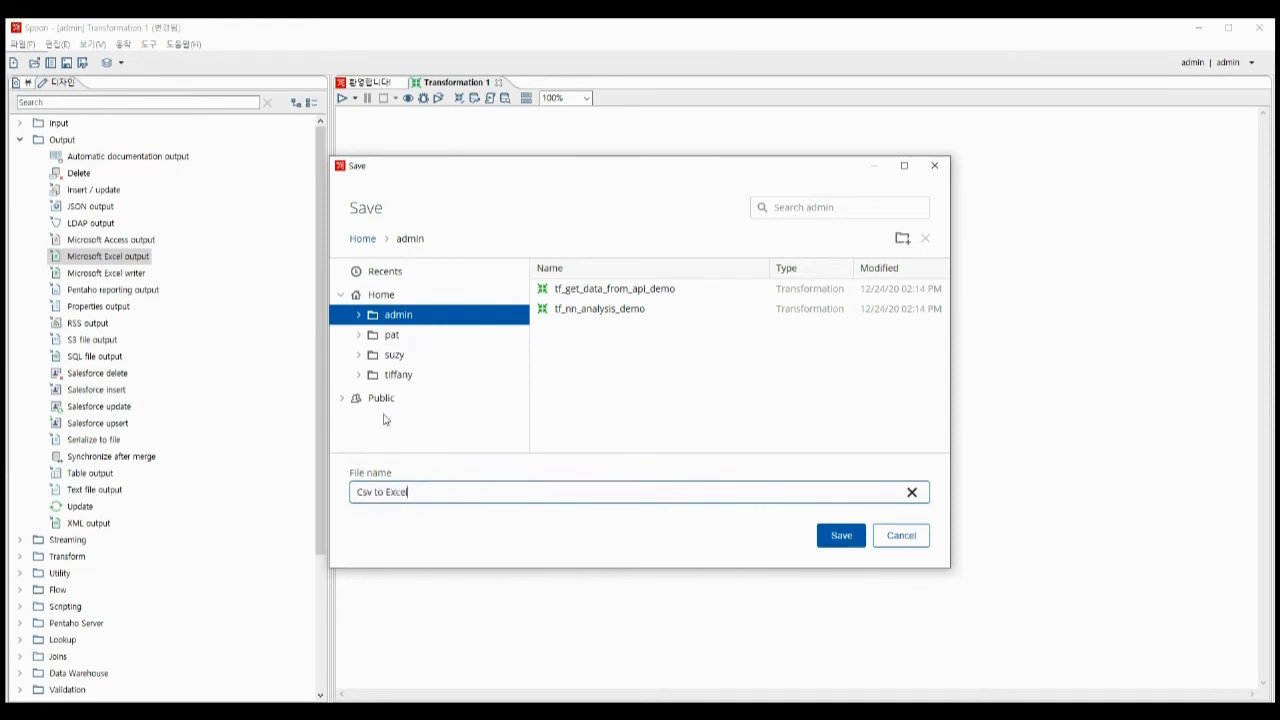
pyautogui.press('Return')
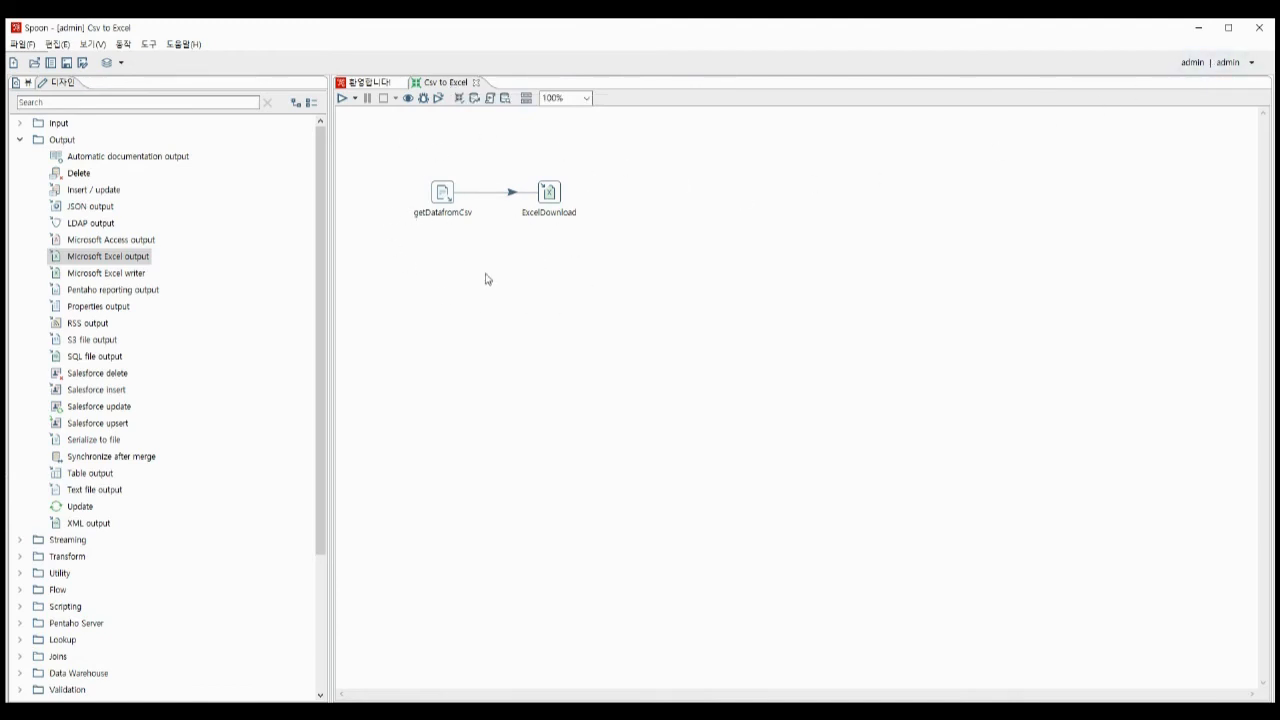
# Run the transformation with the Pentaho local run configuration after checking its parameters and variables
pyautogui.click(343, 98)
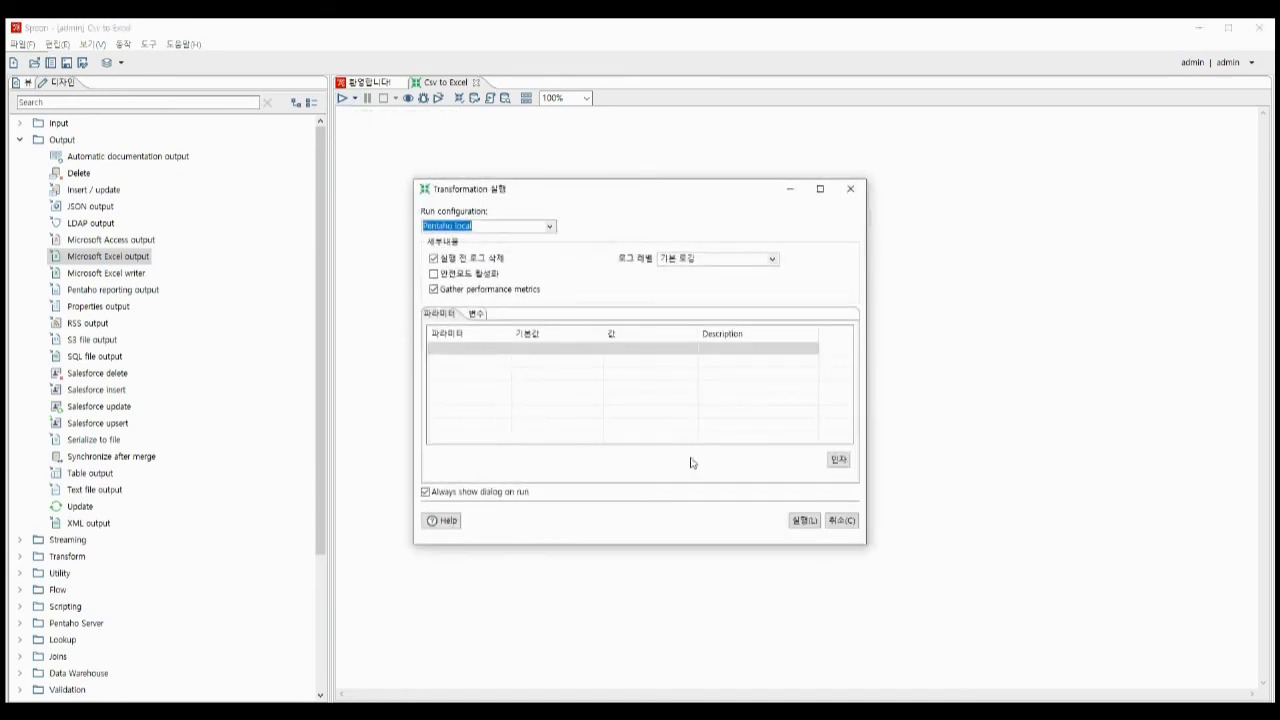
pyautogui.click(476, 315)
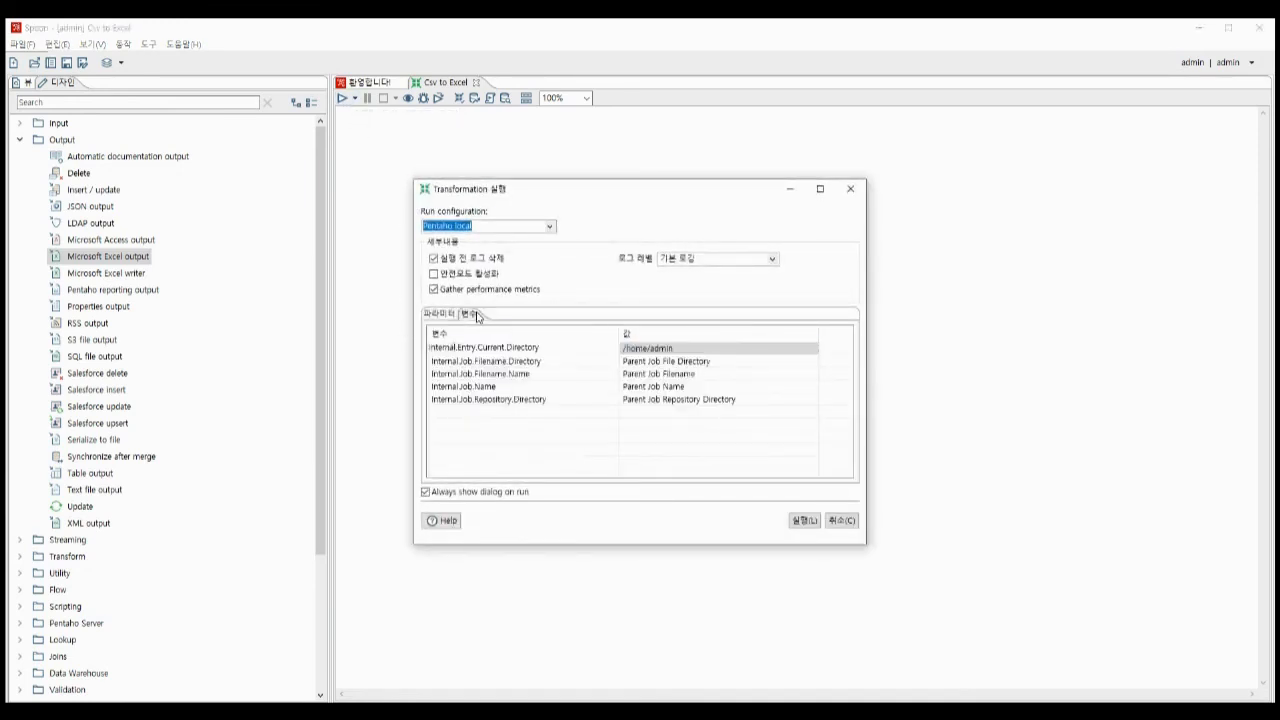
pyautogui.click(440, 316)
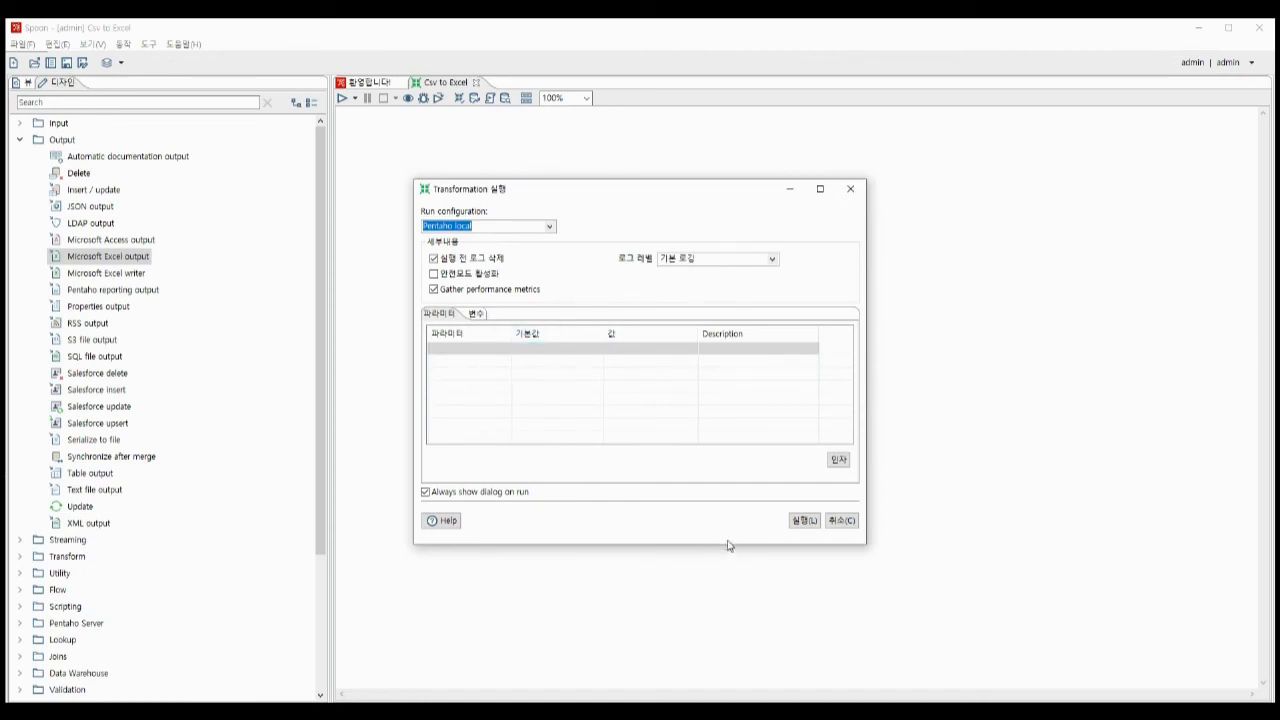
pyautogui.click(804, 520)
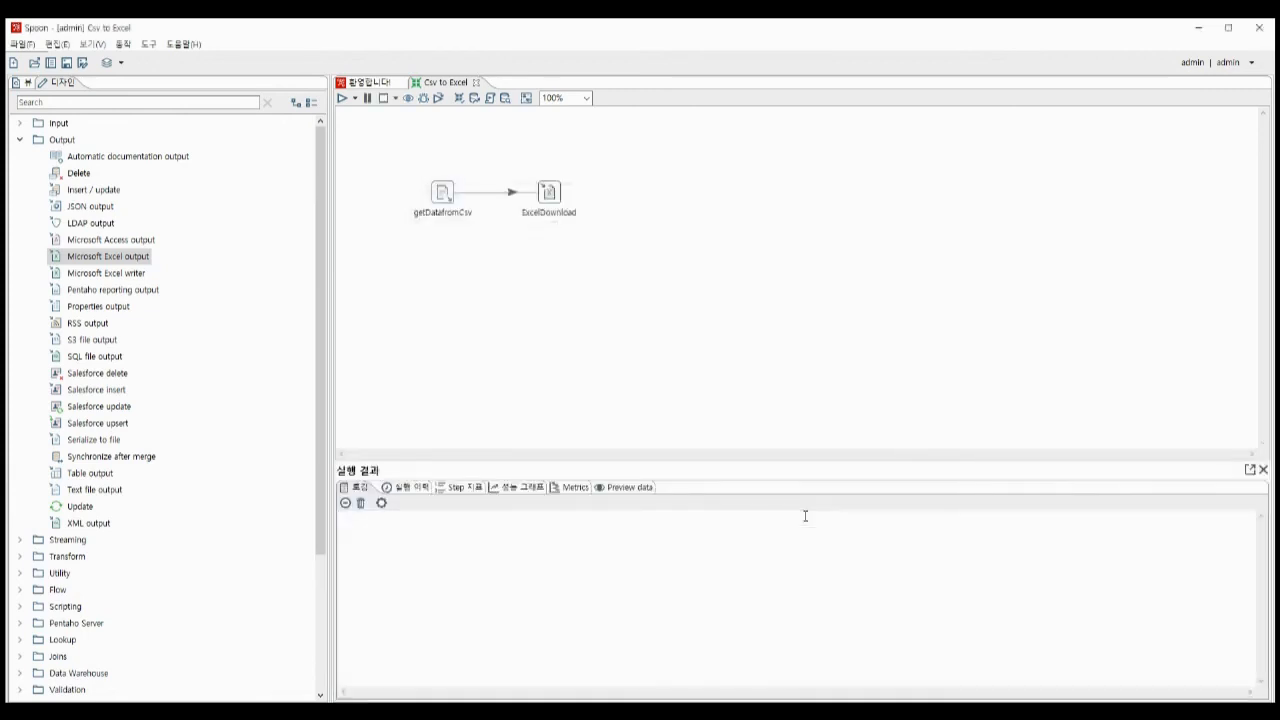
# Read through the run's log from the repository connection entries to the end of the transformation
pyautogui.scroll(3, 572, 588)
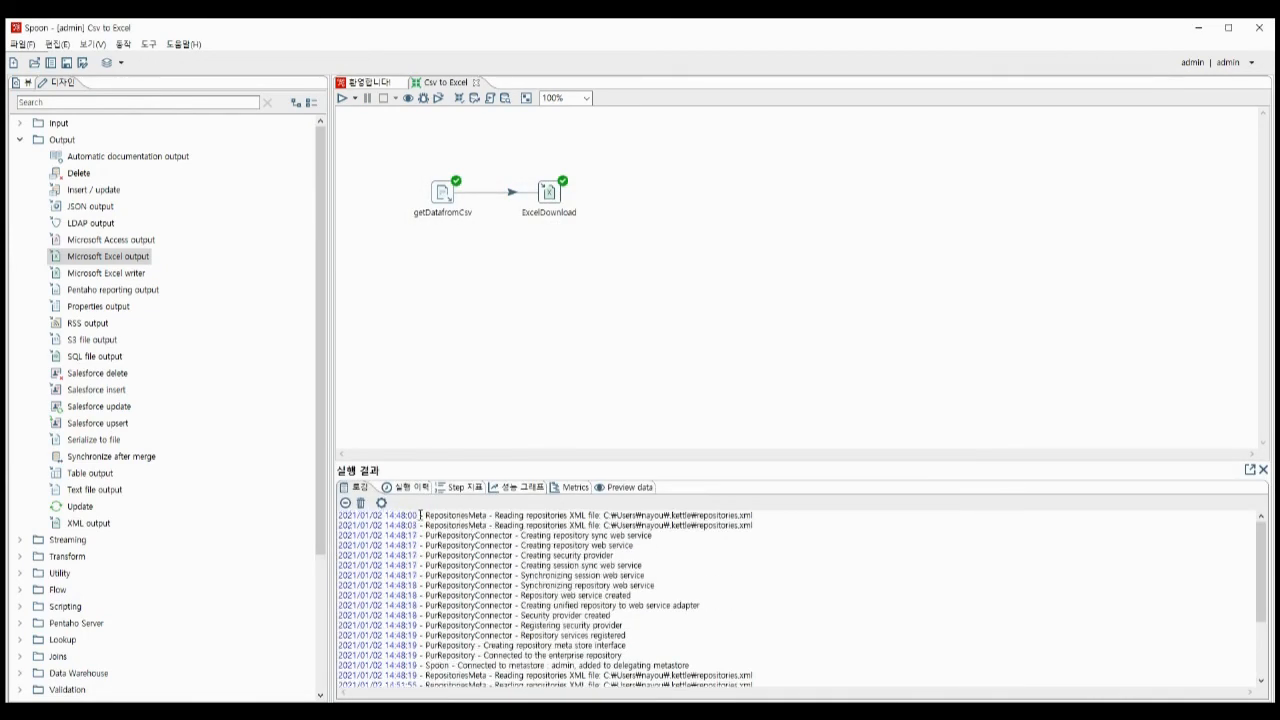
pyautogui.moveTo(432, 516); pyautogui.dragTo(691, 594)
pyautogui.click(691, 594)
pyautogui.scroll(-3, 522, 548)
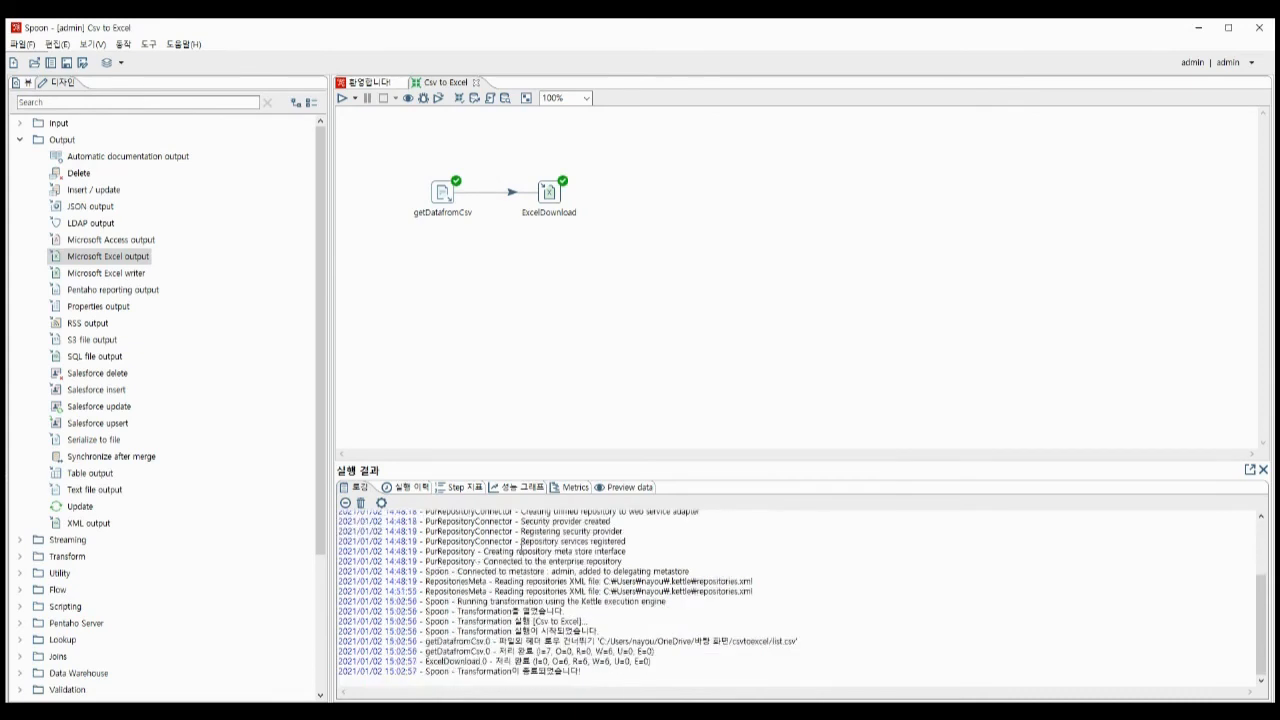
pyautogui.moveTo(431, 521); pyautogui.dragTo(712, 666)
pyautogui.click(712, 666)
# Examine the run's preview data, metrics, performance graph and step metrics
pyautogui.click(622, 488)
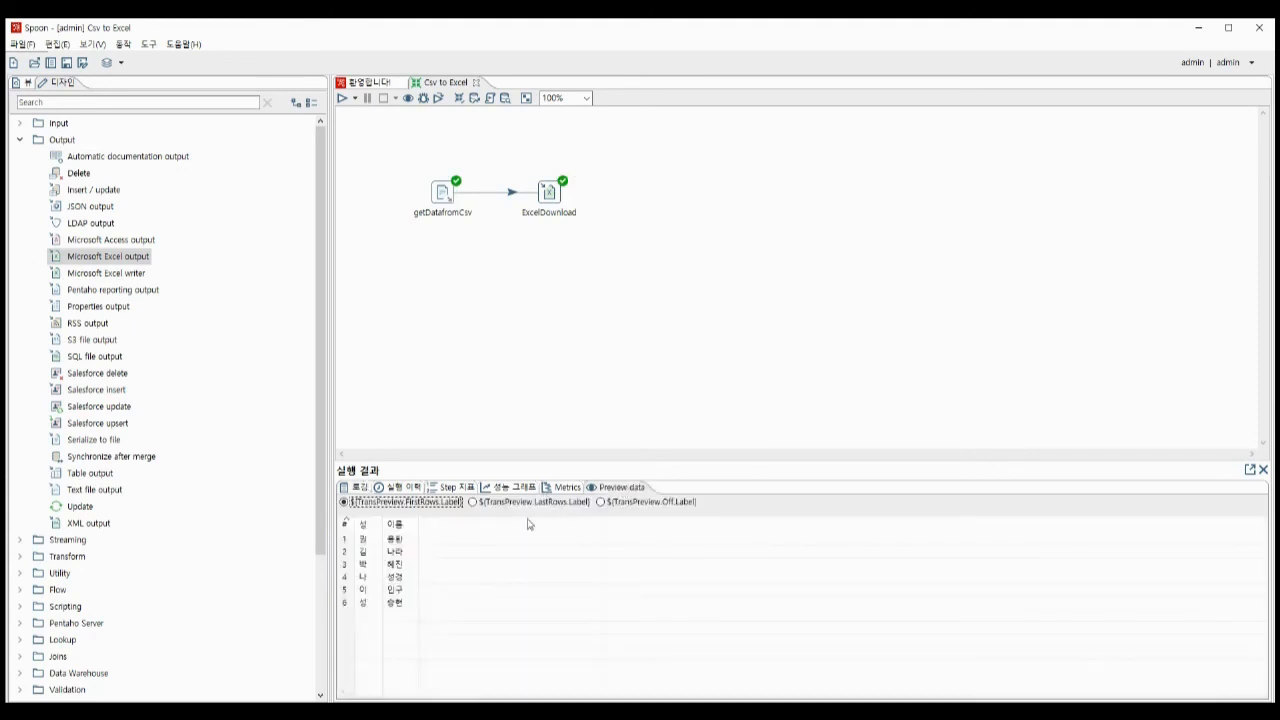
pyautogui.click(548, 488)
pyautogui.scroll(-1, 548, 500)
pyautogui.scroll(1, 545, 502)
pyautogui.click(517, 488)
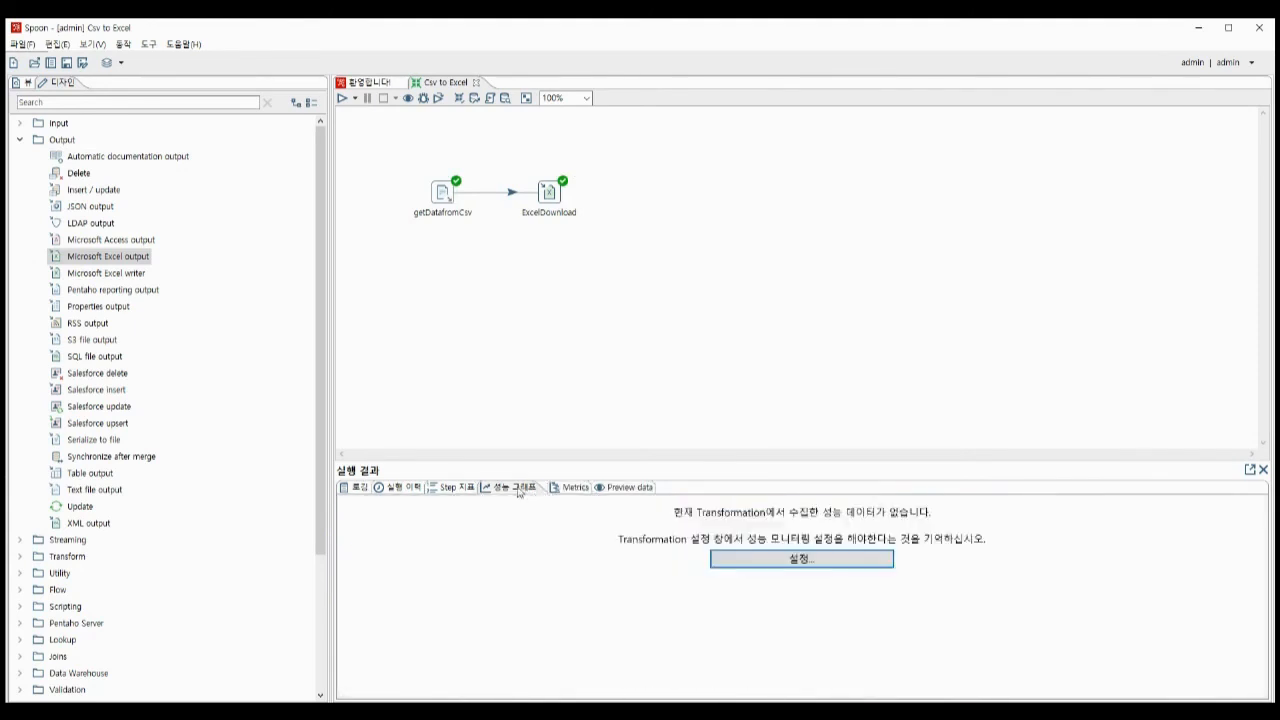
pyautogui.click(457, 487)
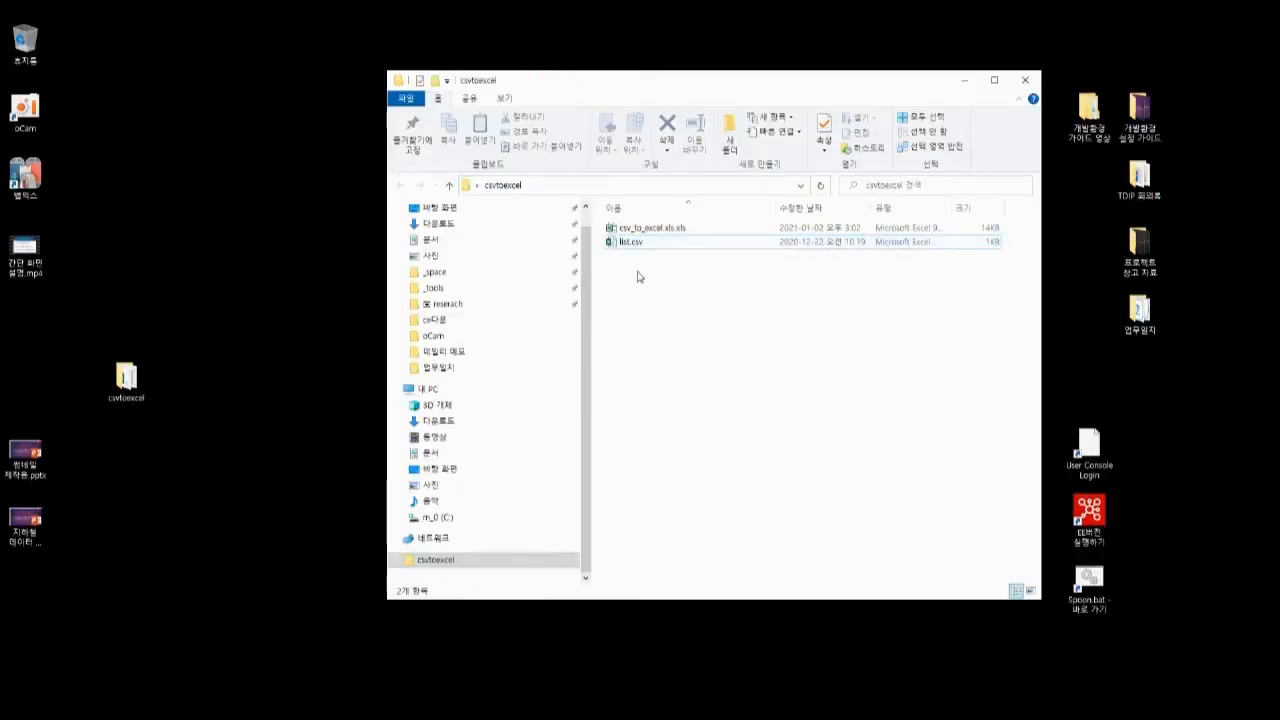
# Open csv_to_excel.xls.xls from the csvtoexcel folder in Excel and check the exported rows in columns A and B
pyautogui.click(686, 232)
pyautogui.doubleClick(726, 232)
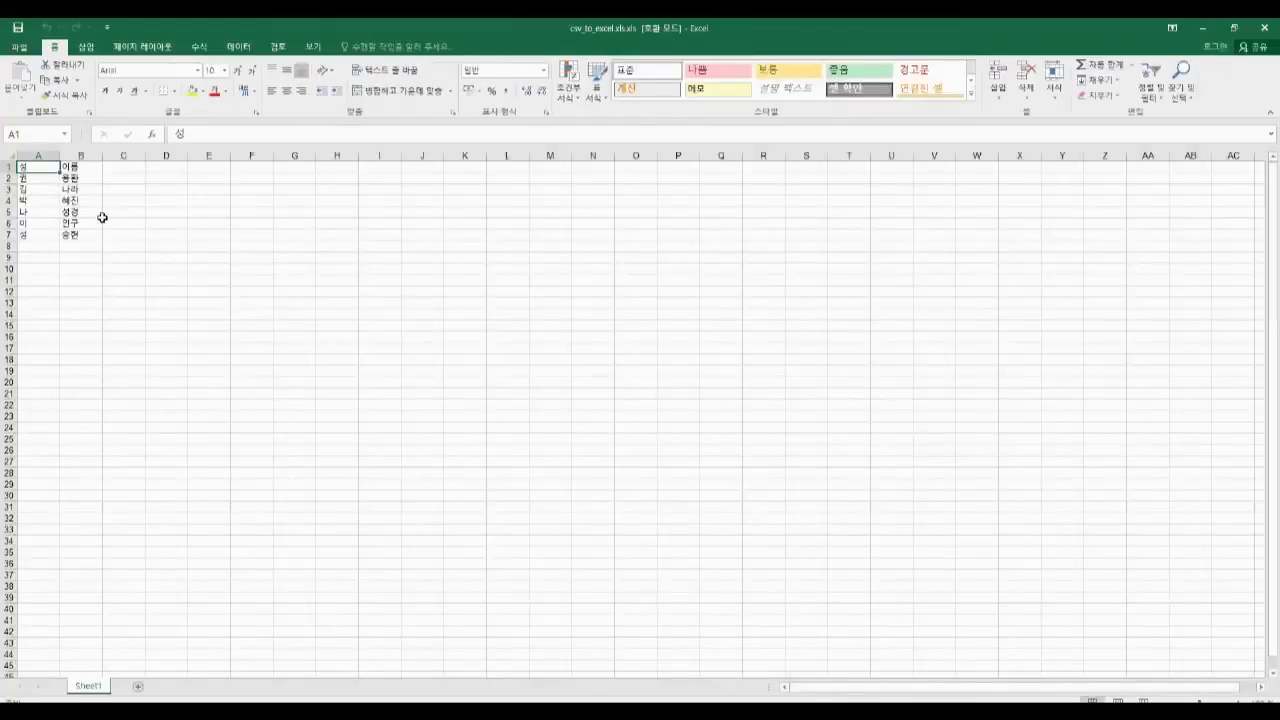
pyautogui.click(44, 187)
pyautogui.click(75, 181)
pyautogui.click(36, 193)
pyautogui.click(79, 192)
pyautogui.click(42, 202)
pyautogui.click(91, 208)
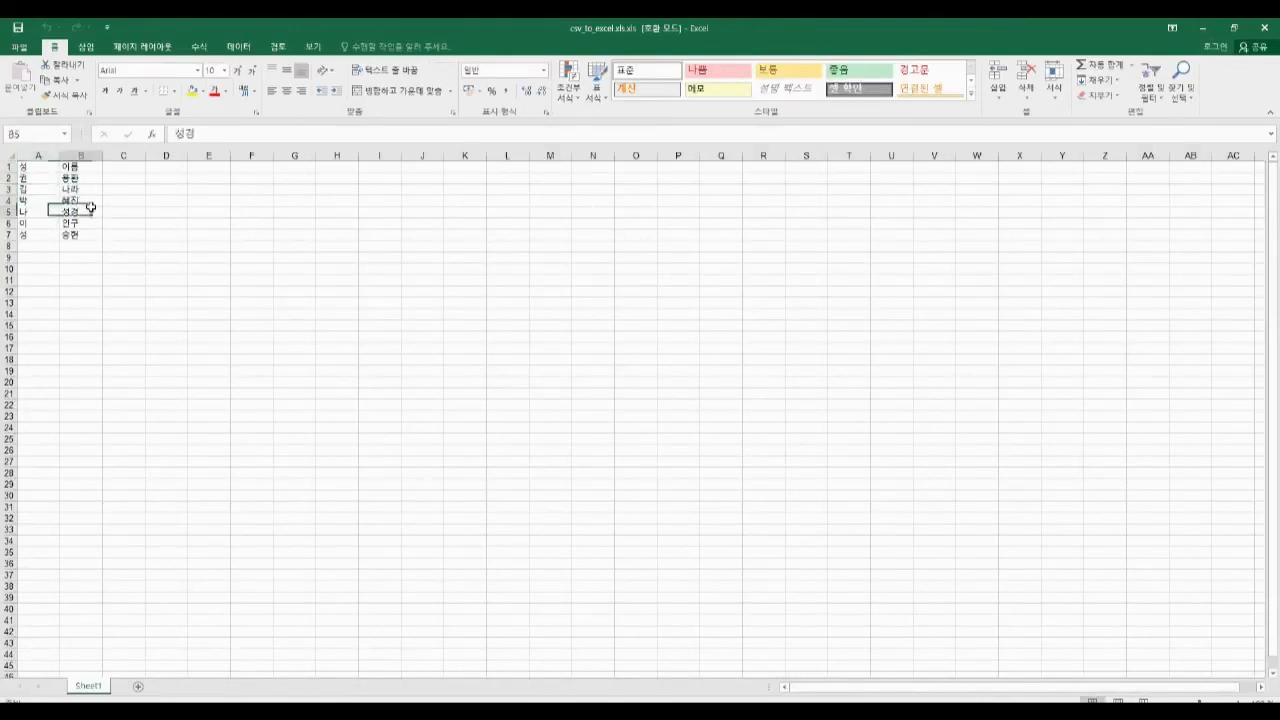
pyautogui.click(1234, 28)
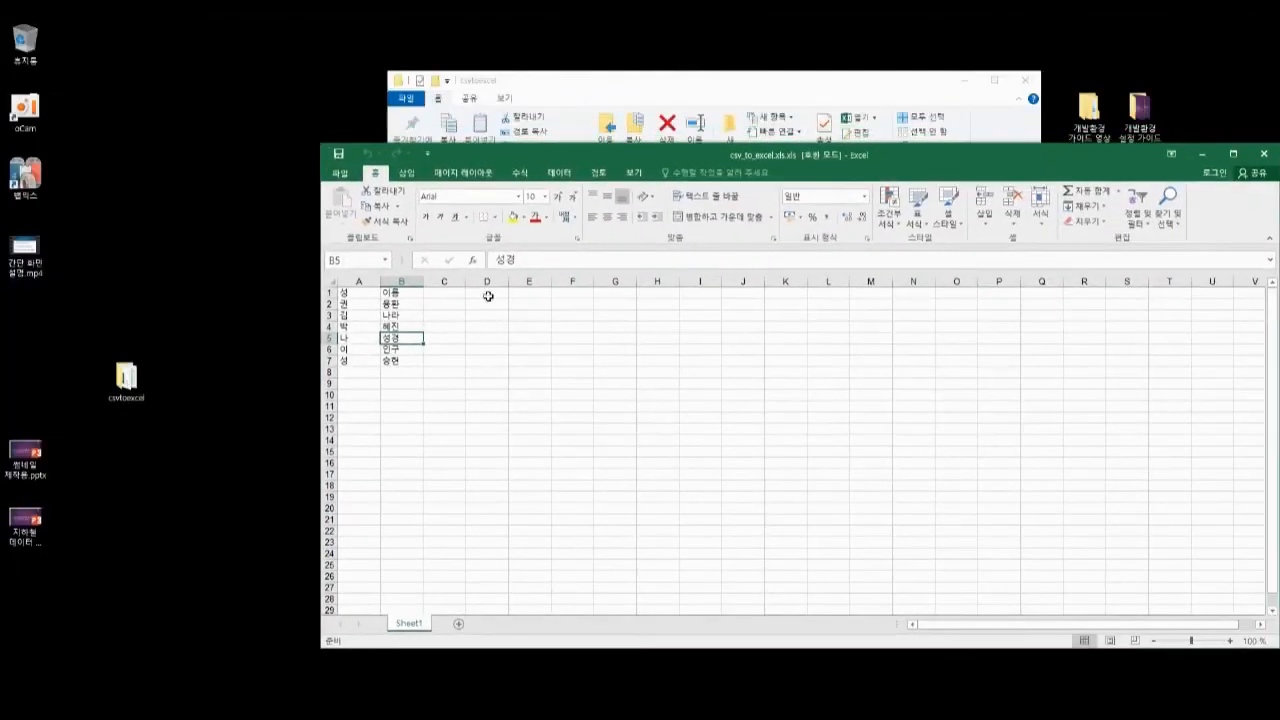